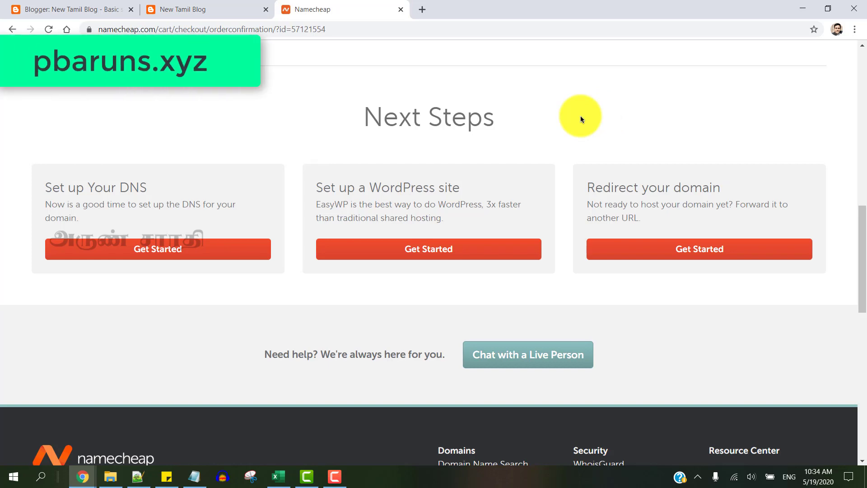
# Look over the blog's basic settings and its live page at techlibrarytamil.blogspot.com
pyautogui.click(68, 11)
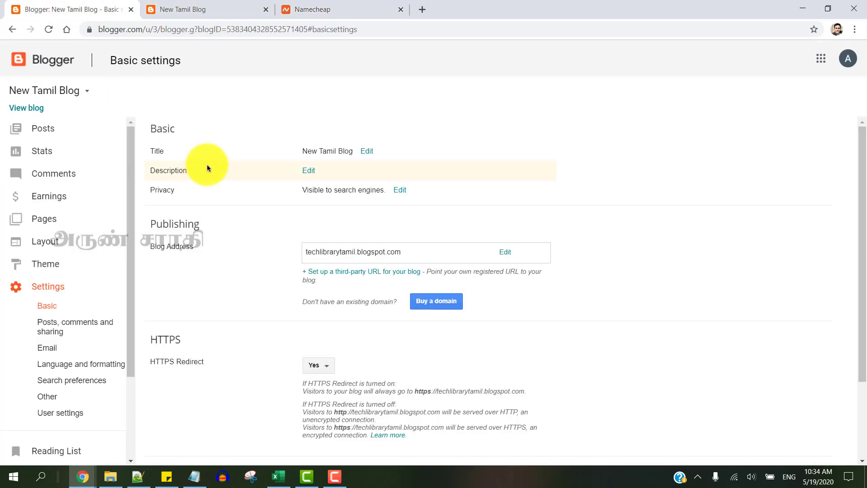
pyautogui.click(200, 8)
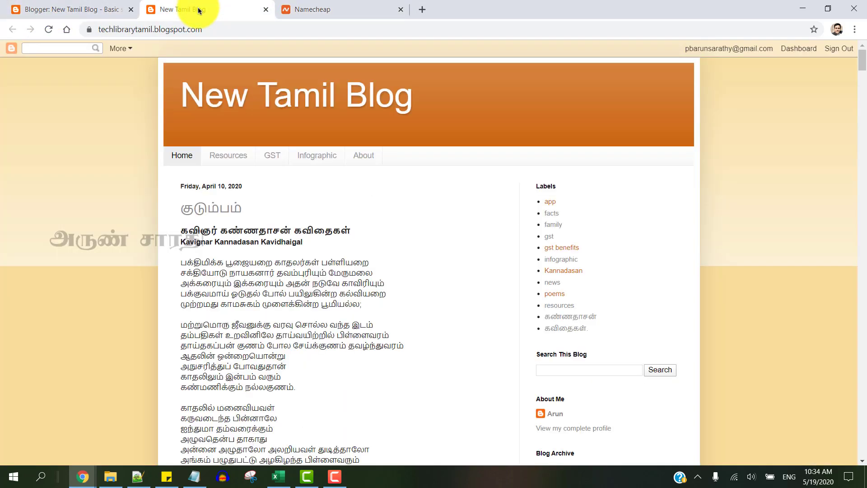
pyautogui.click(112, 28)
pyautogui.scroll(-2, 243, 132)
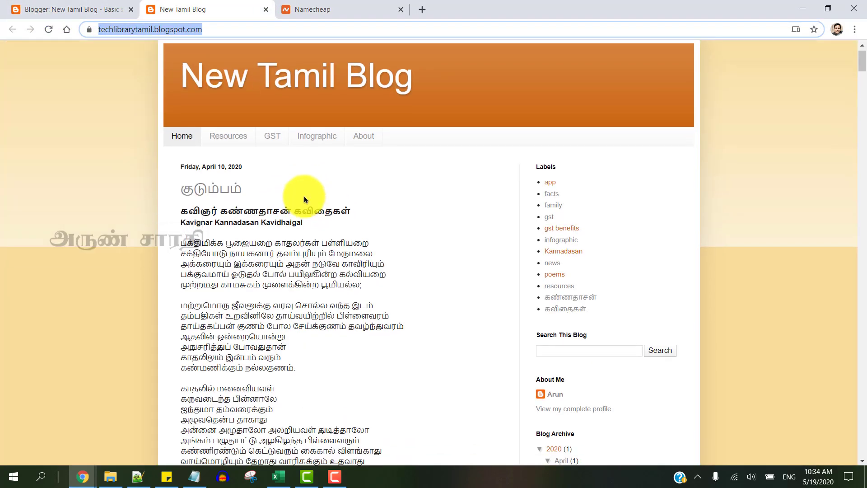
pyautogui.click(110, 112)
pyautogui.scroll(1, 117, 64)
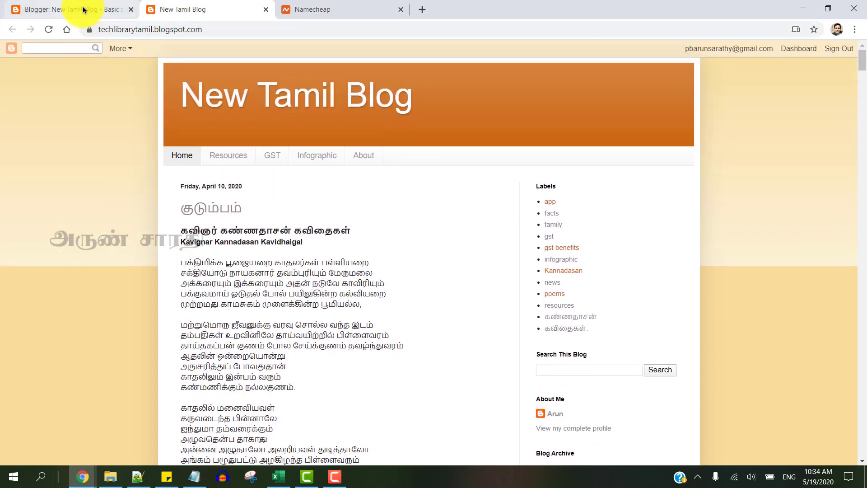
pyautogui.click(72, 9)
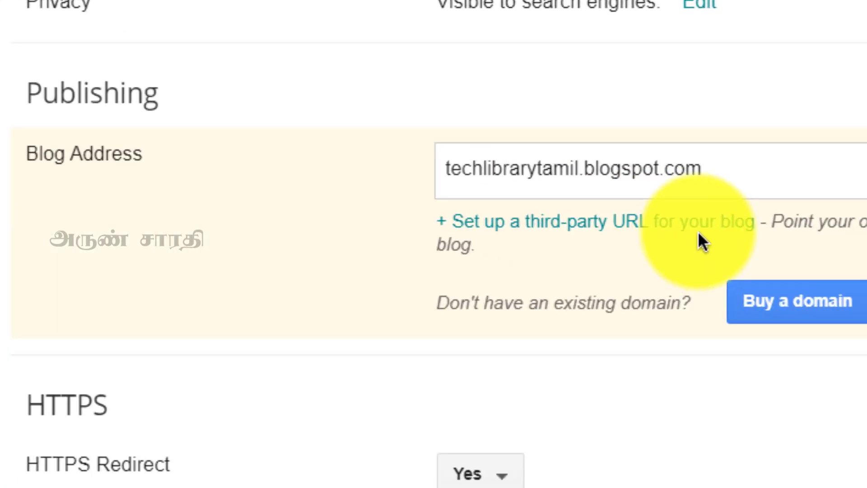
pyautogui.click(616, 254)
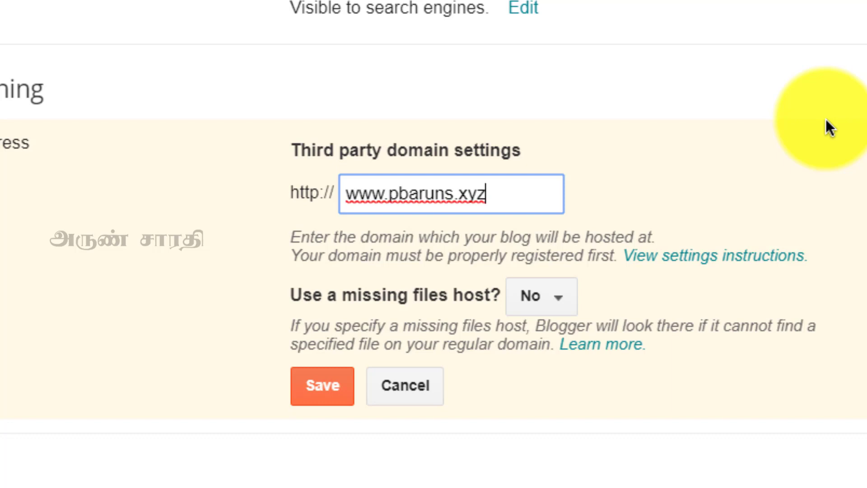
pyautogui.click(330, 396)
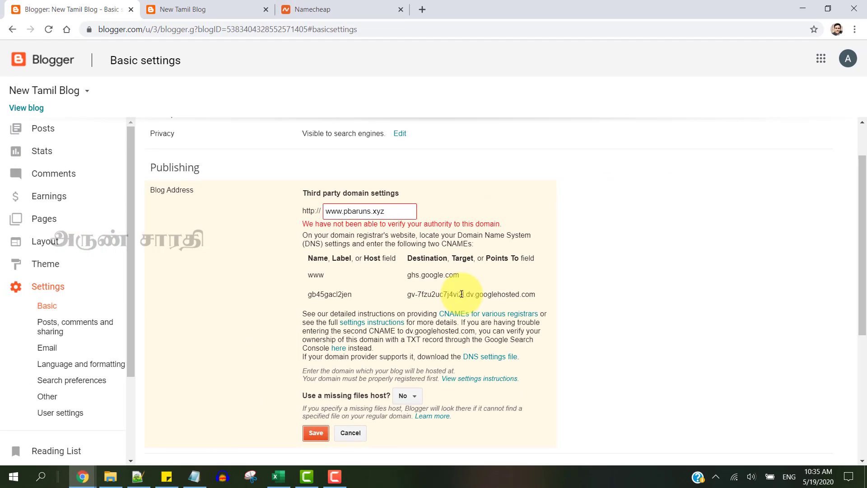
# Open Google Domains in a new browser tab and bring up the overview of bookpackets.com
pyautogui.click(393, 13)
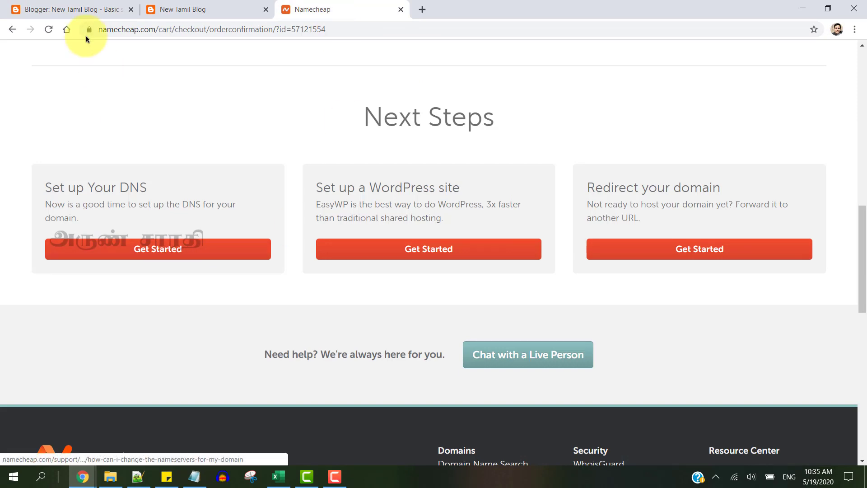
pyautogui.click(73, 9)
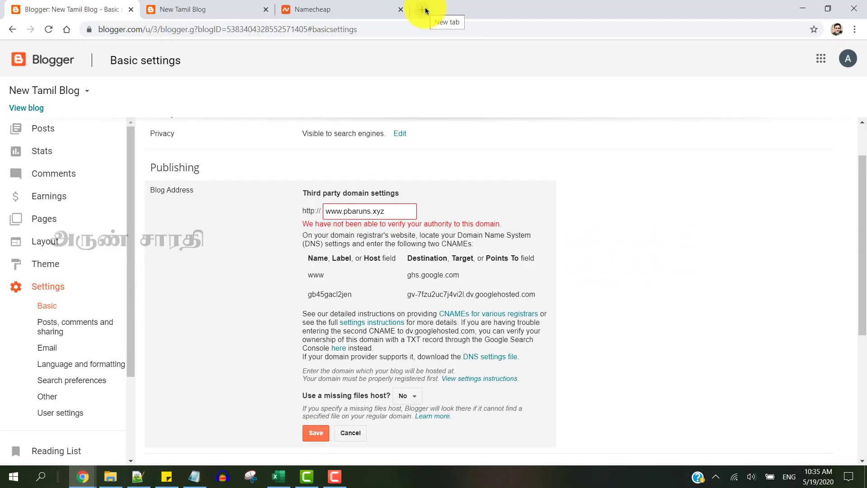
pyautogui.click(425, 7)
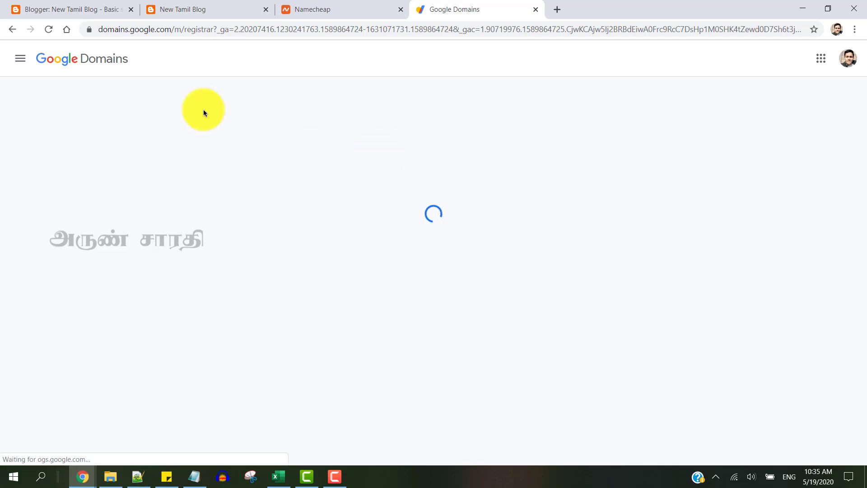
pyautogui.click(58, 10)
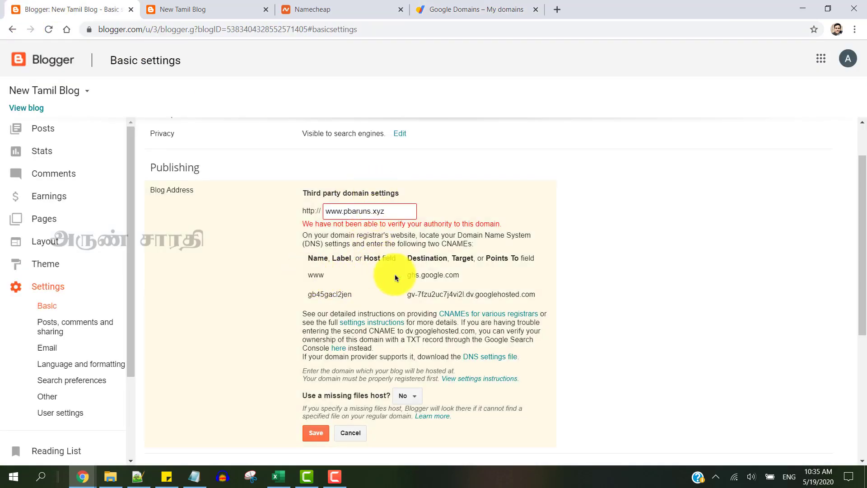
pyautogui.click(473, 9)
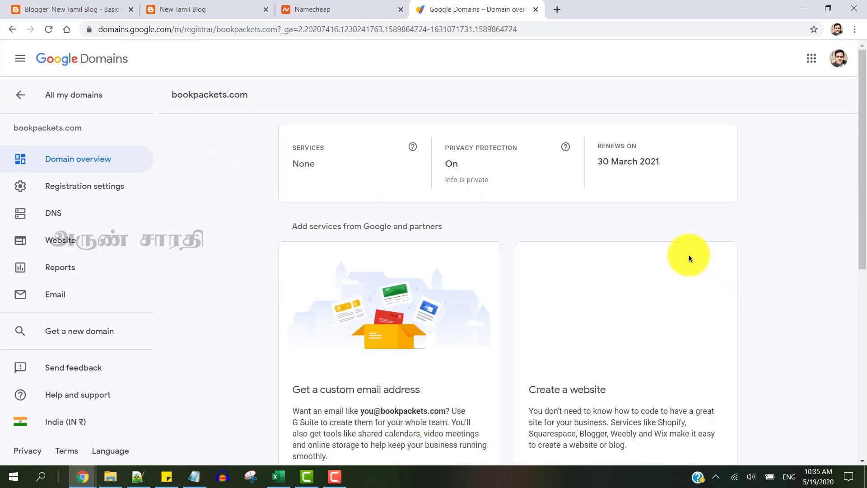
# Open the DNS settings of bookpackets.com and go to the custom resource records
pyautogui.scroll(-6, 690, 256)
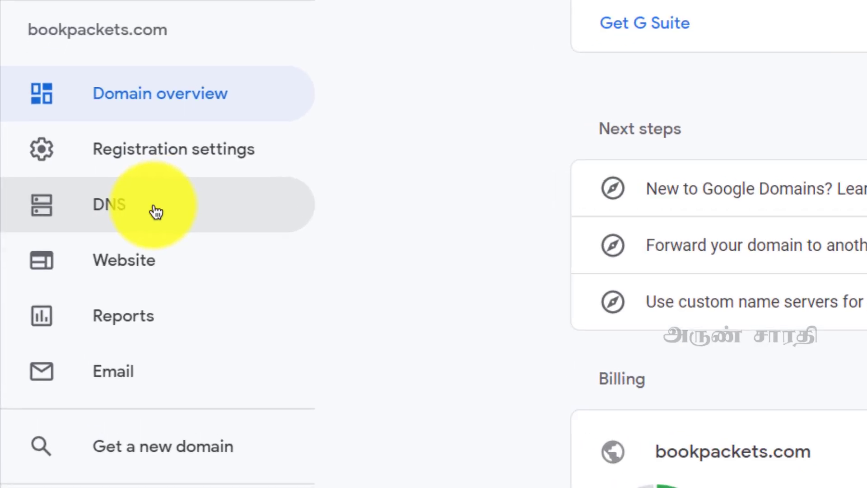
pyautogui.click(156, 211)
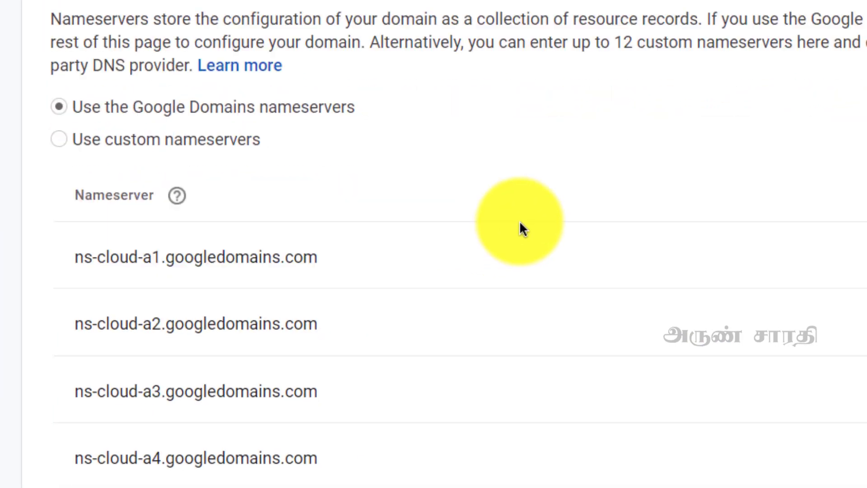
pyautogui.scroll(-15, 520, 221)
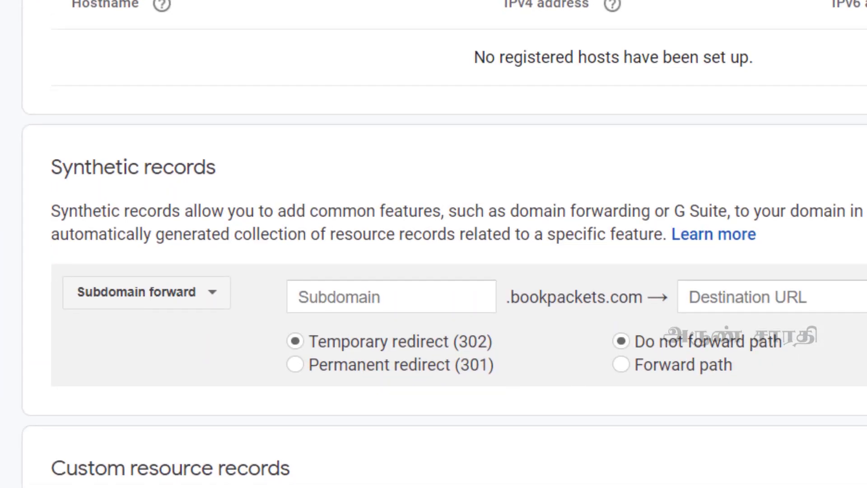
pyautogui.scroll(-5, 287, 354)
pyautogui.click(447, 219)
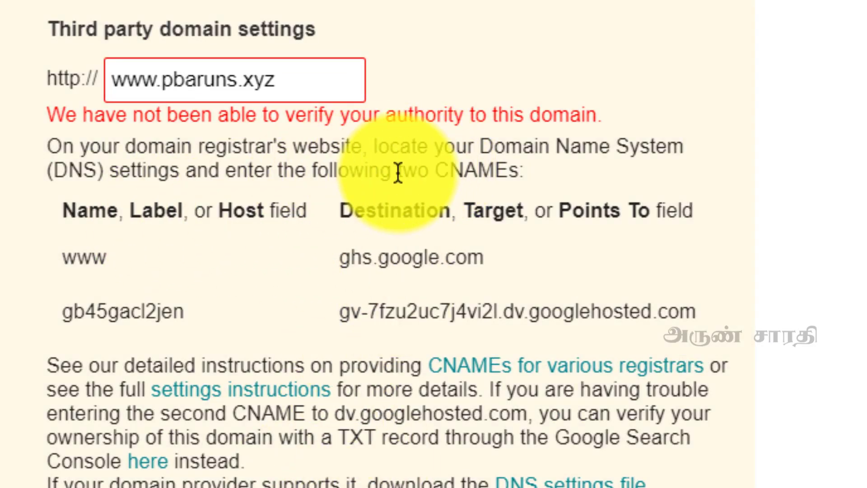
# Review the host and destination values of the first required CNAME in Blogger's third-party domain settings
pyautogui.doubleClick(470, 169)
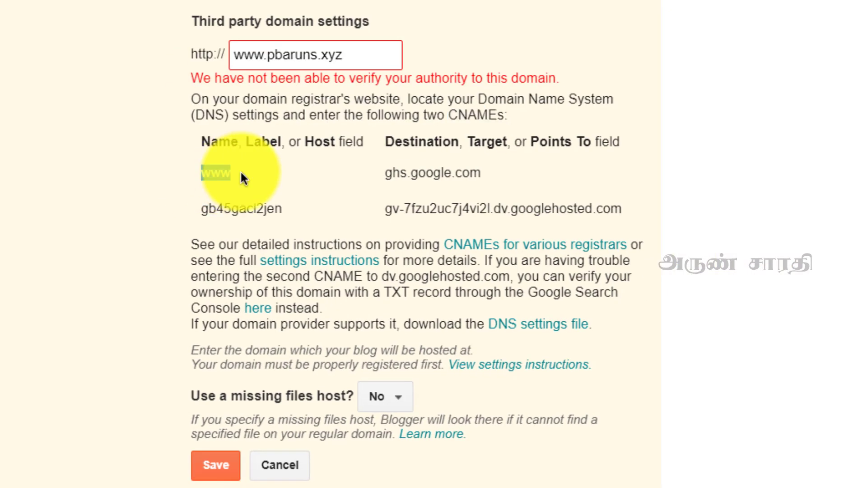
pyautogui.doubleClick(216, 172)
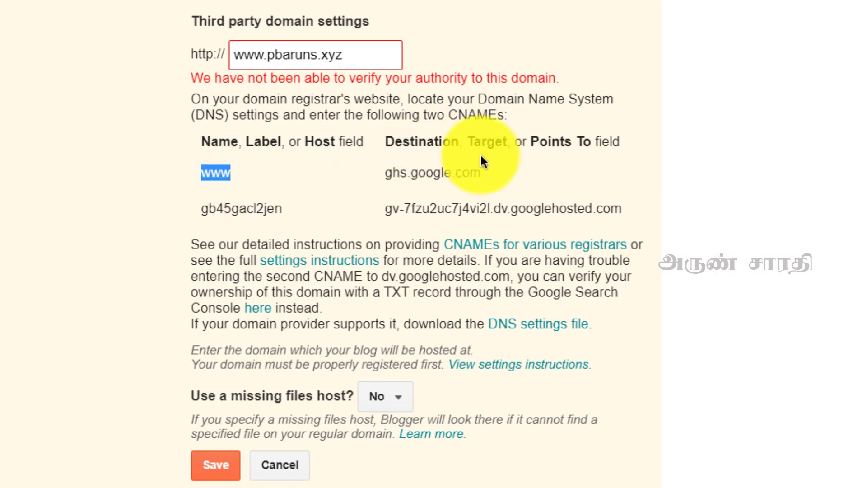
pyautogui.moveTo(365, 178); pyautogui.dragTo(515, 177)
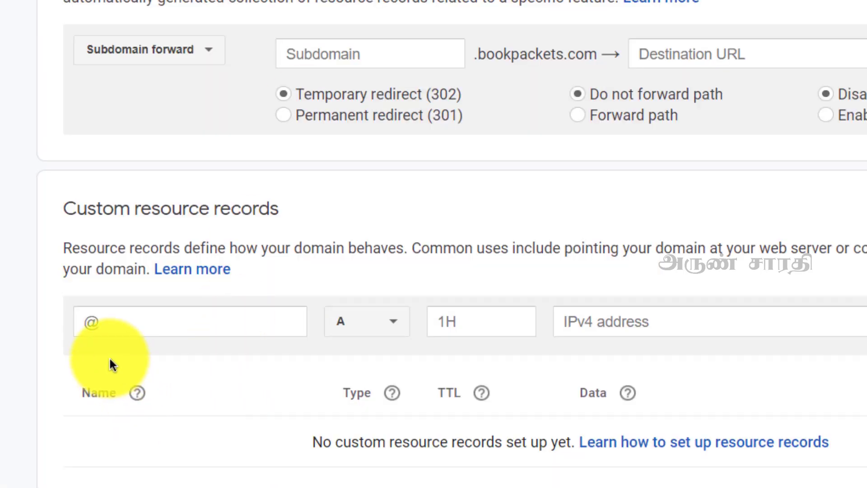
# Start a CNAME custom resource record in Google Domains and copy the host name www into it from Blogger
pyautogui.click(373, 334)
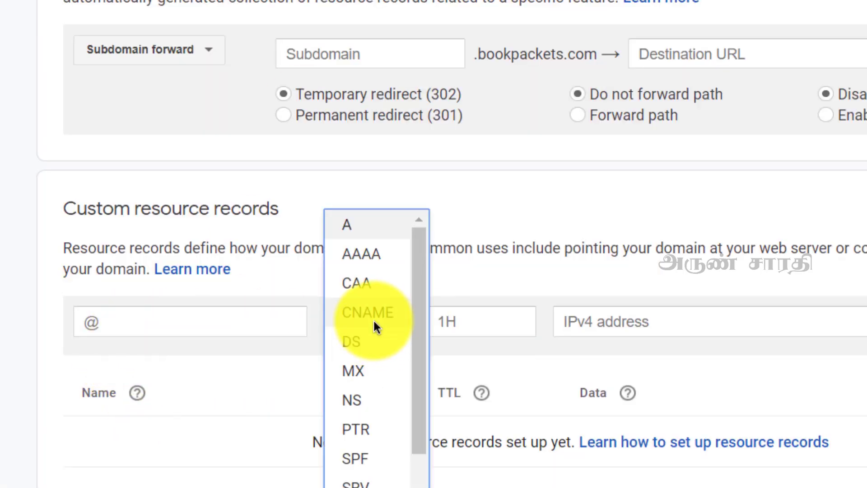
pyautogui.click(374, 311)
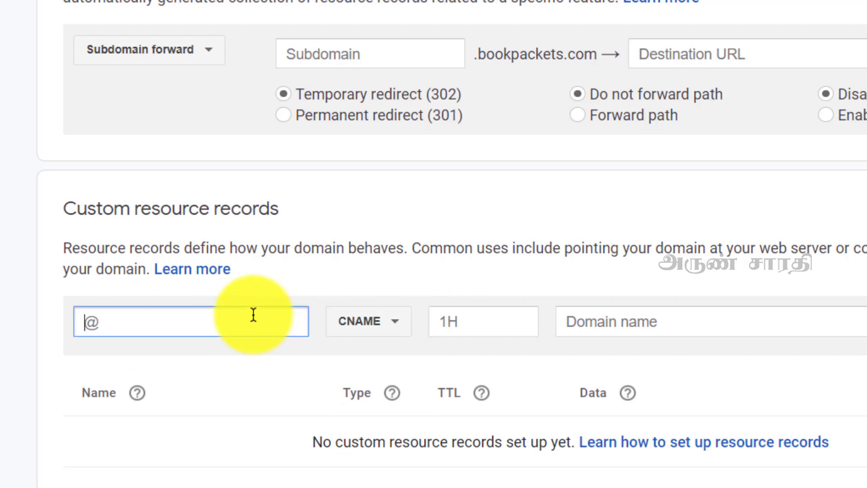
pyautogui.click(641, 318)
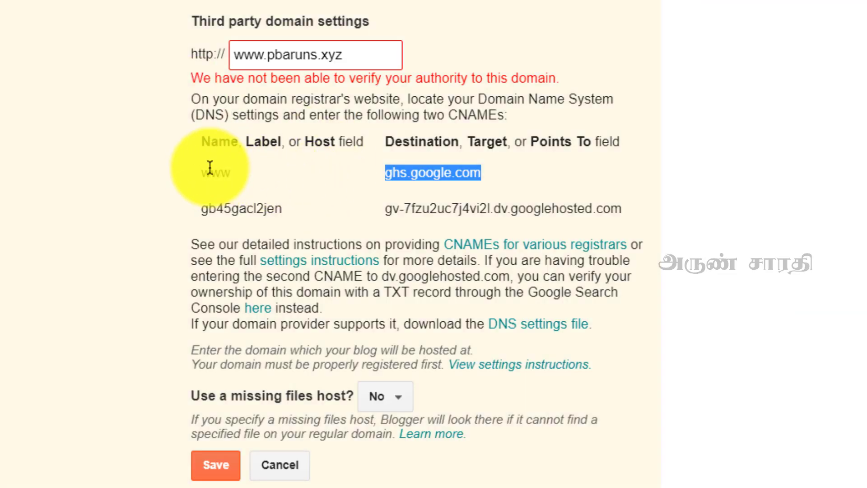
pyautogui.doubleClick(221, 173)
pyautogui.hotkey('ctrl', 'c')
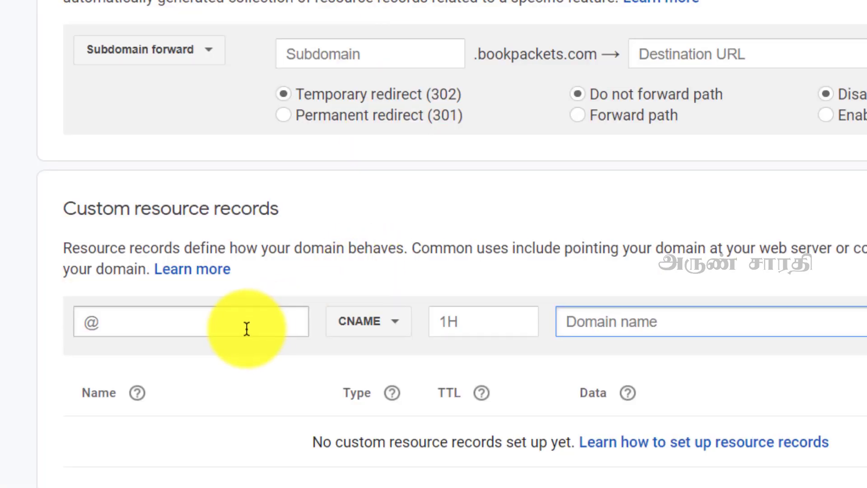
pyautogui.click(246, 328)
pyautogui.hotkey('ctrl', 'v')
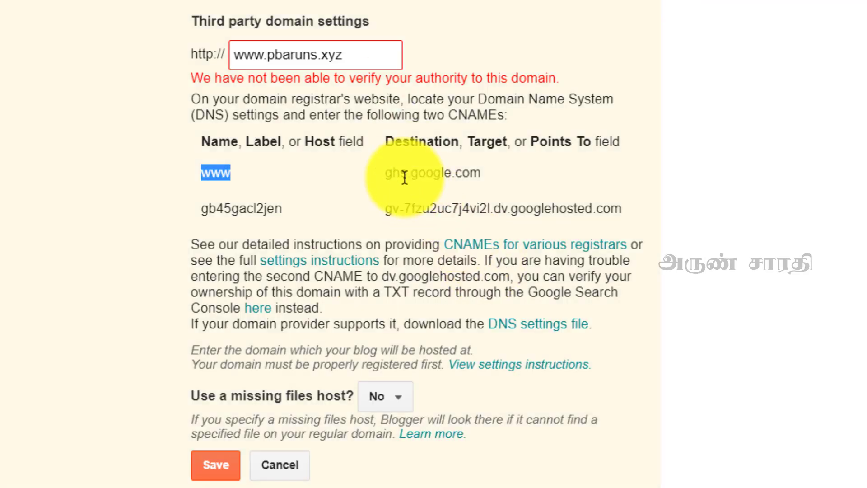
# Copy ghs.google.com from Blogger as the www record's target domain and add the record in Google Domains
pyautogui.moveTo(385, 174); pyautogui.dragTo(489, 173)
pyautogui.hotkey('ctrl', 'c')
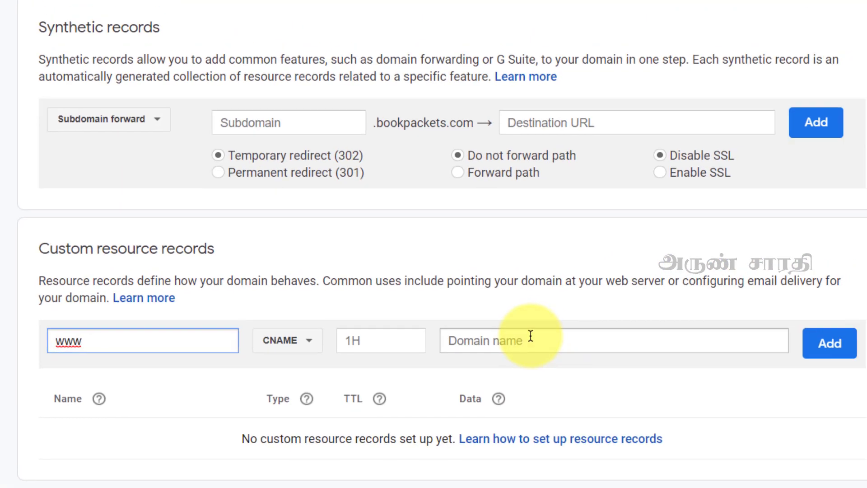
pyautogui.click(529, 337)
pyautogui.hotkey('ctrl', 'v')
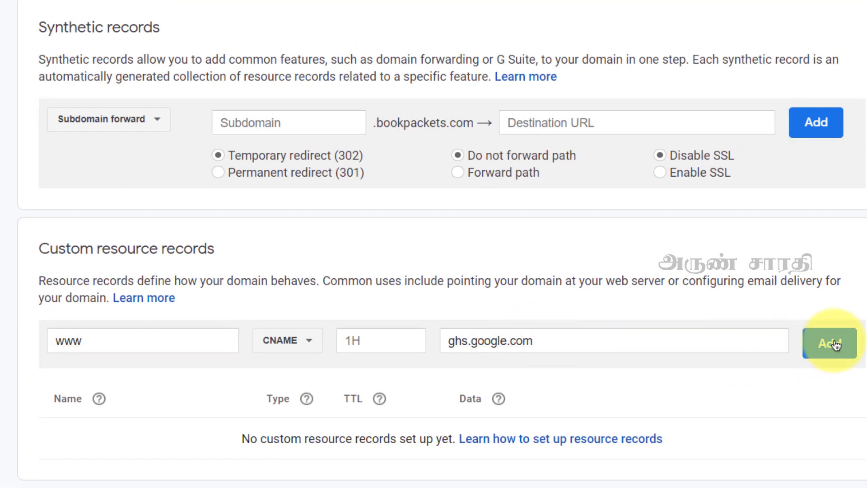
pyautogui.click(836, 346)
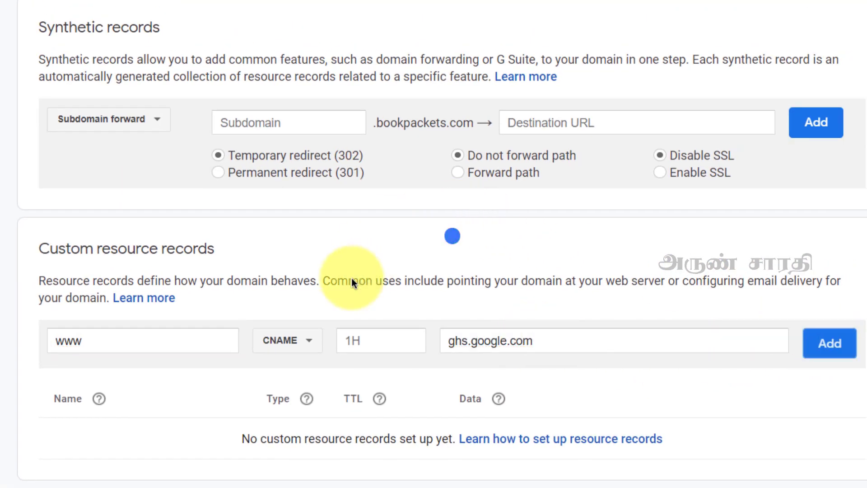
# Start a second CNAME record and enter the verification host token copied from Blogger as its name
pyautogui.click(286, 329)
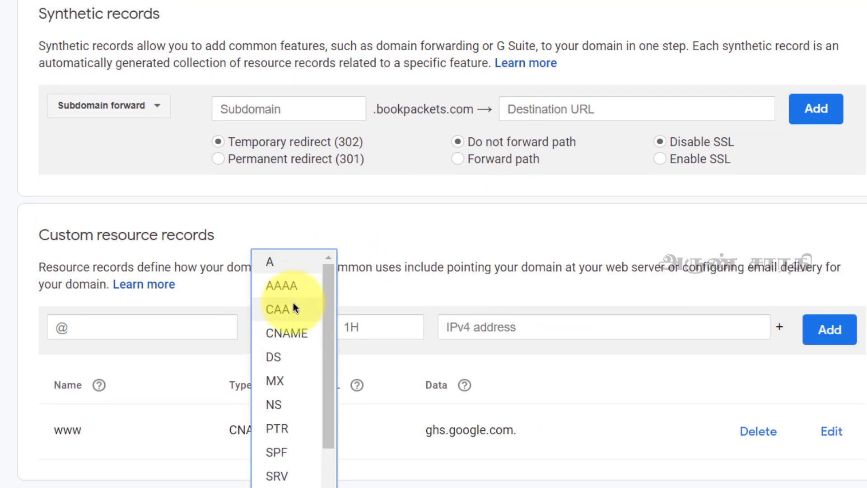
pyautogui.click(287, 333)
pyautogui.click(185, 326)
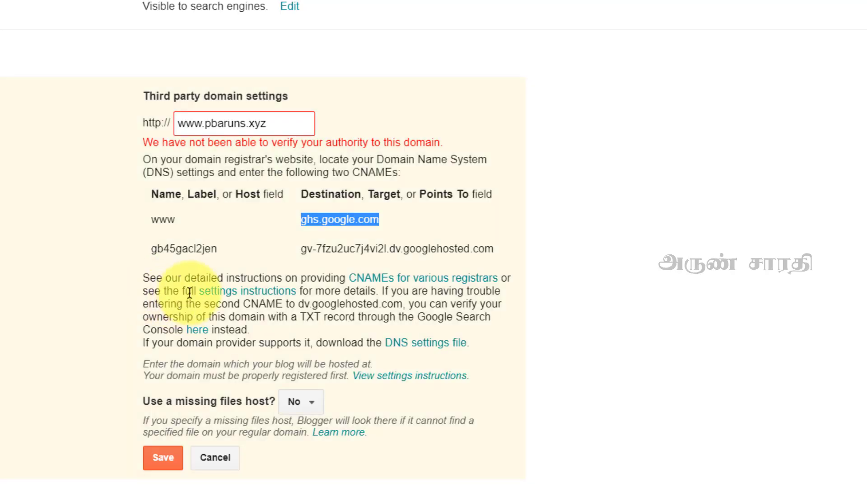
pyautogui.moveTo(152, 249); pyautogui.dragTo(218, 249)
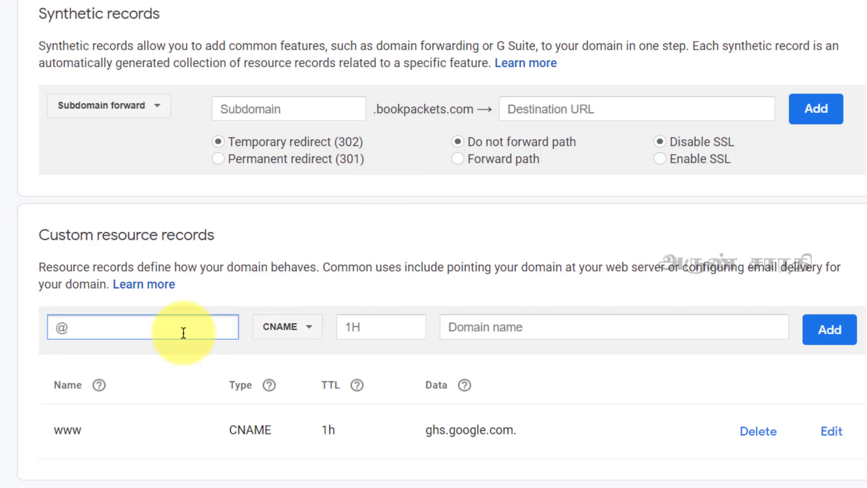
pyautogui.write('gb45gacl2jen')
# Paste Blogger's googlehosted.com verification target as the second record's domain name and add the record
pyautogui.click(526, 329)
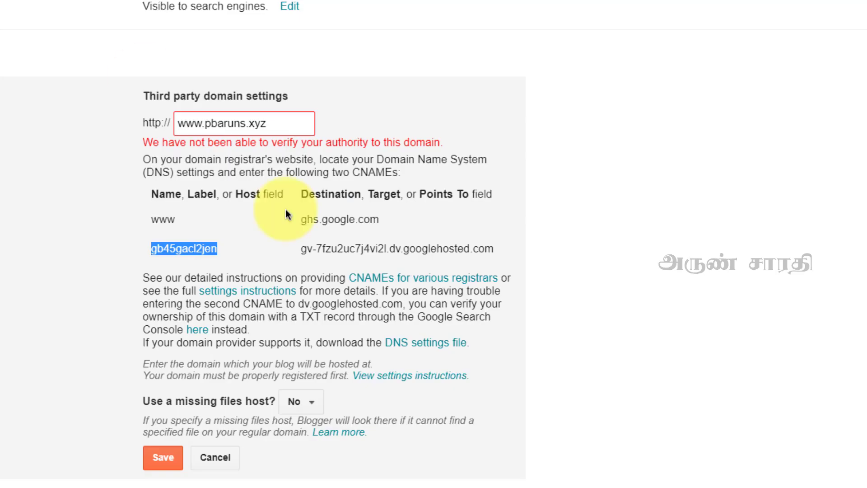
pyautogui.moveTo(301, 248); pyautogui.dragTo(496, 258)
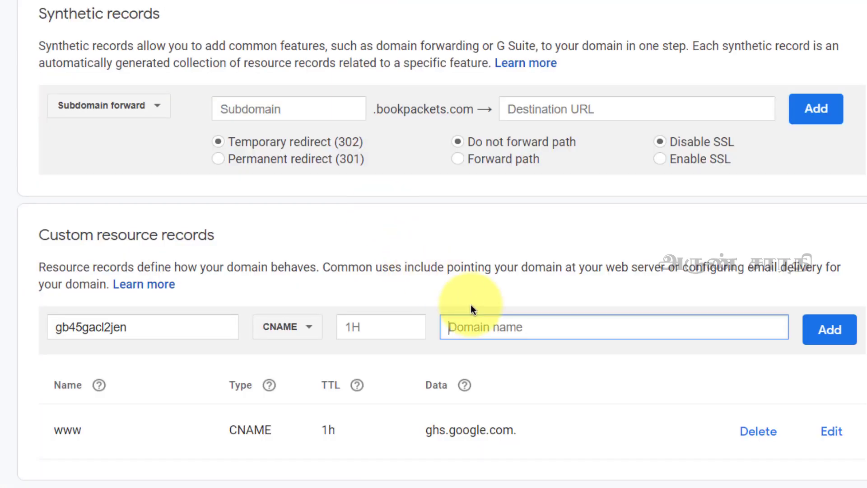
pyautogui.write('gv-7fzu2uc7j4vi2l.dv.googlehosted.com')
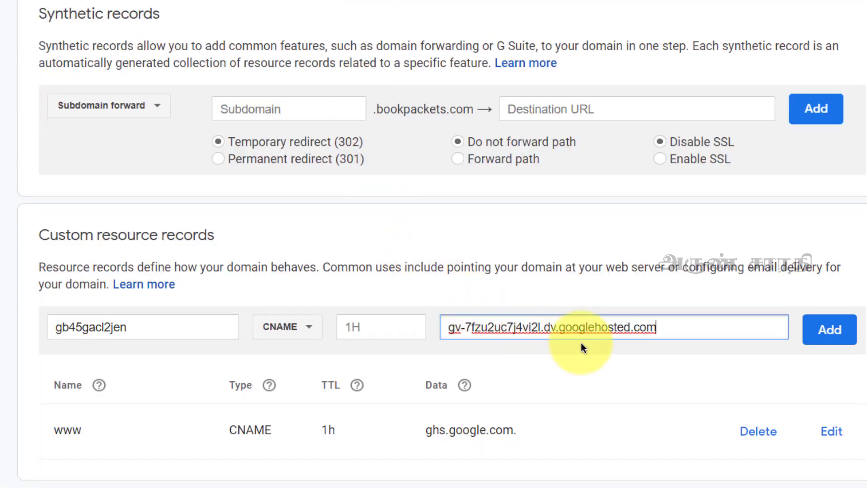
pyautogui.click(819, 330)
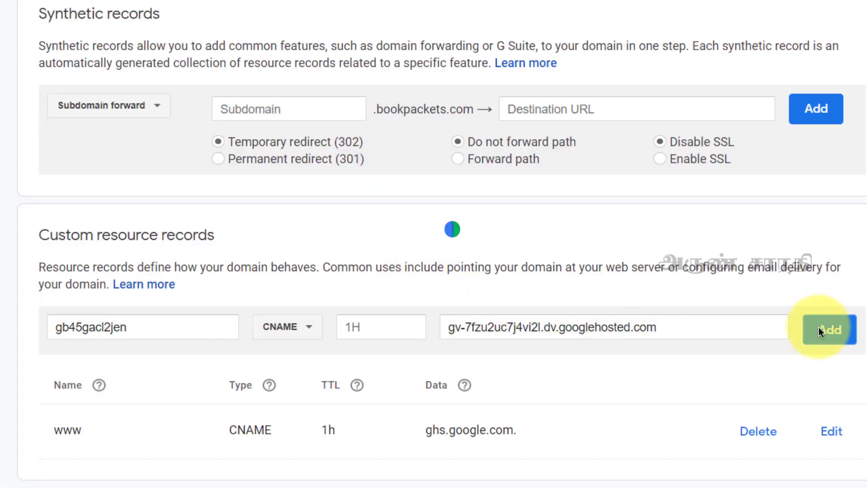
pyautogui.scroll(-1, 668, 238)
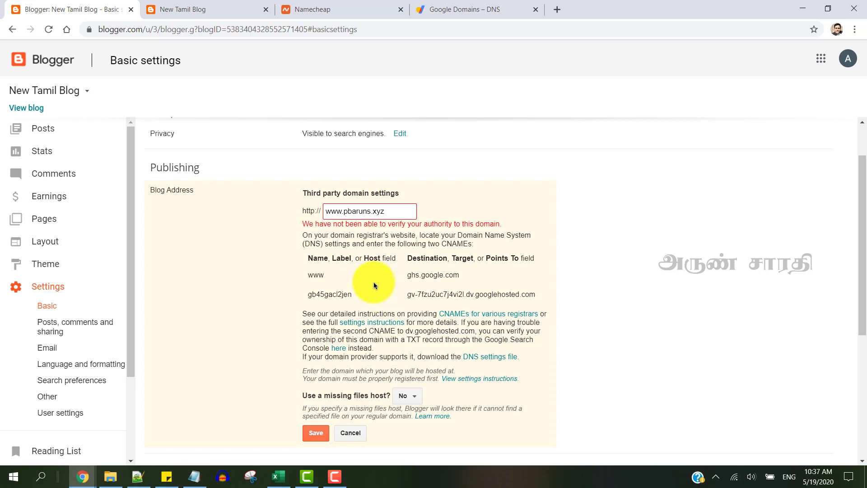
# Switch to Namecheap and start the DNS setup for the purchased domain from the order confirmation's next steps
pyautogui.click(311, 9)
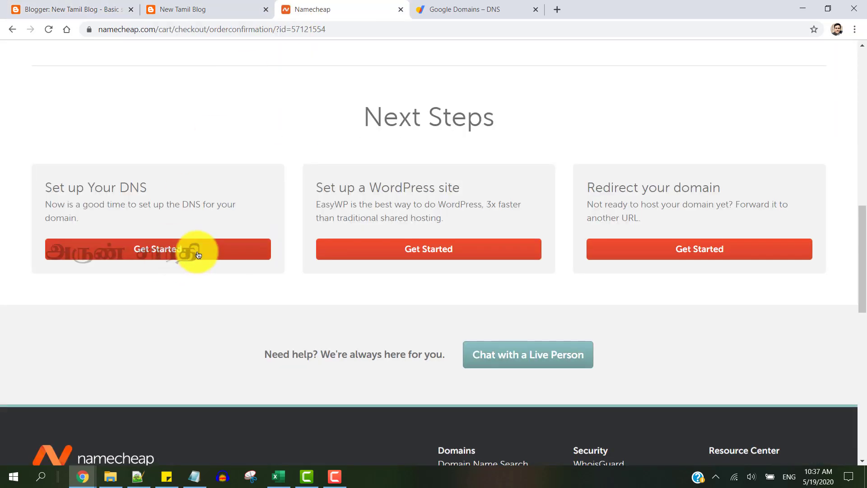
pyautogui.scroll(10, 275, 148)
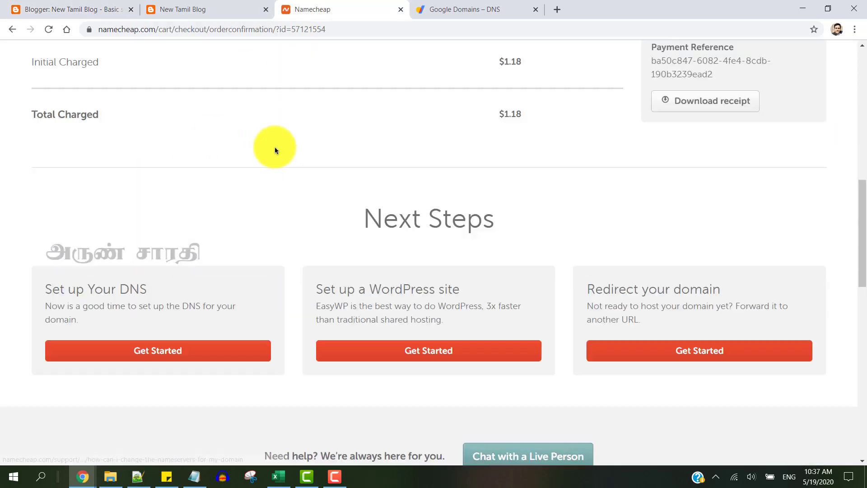
pyautogui.scroll(-10, 376, 184)
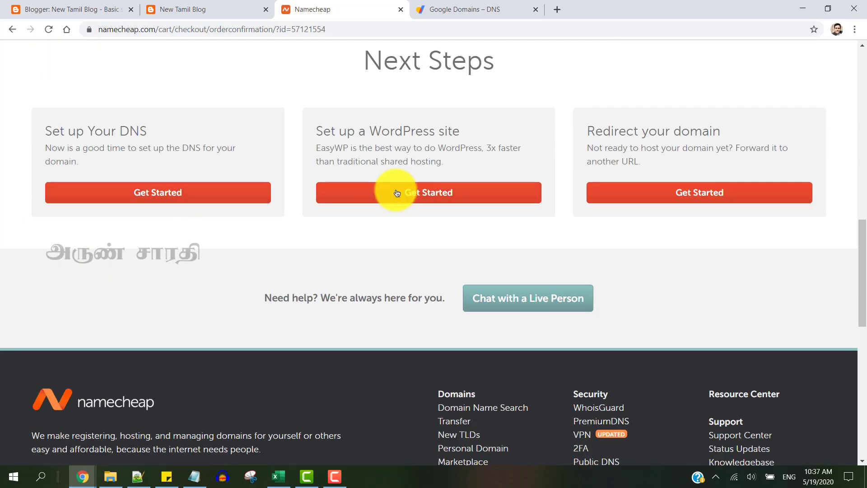
pyautogui.click(196, 182)
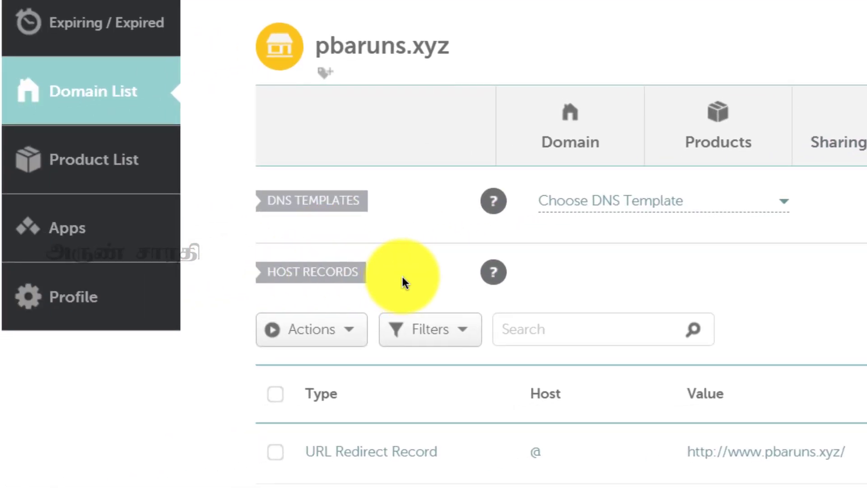
# Start a new CNAME host record for pbaruns.xyz in Namecheap and set its host to www, as listed in Blogger
pyautogui.moveTo(499, 277)
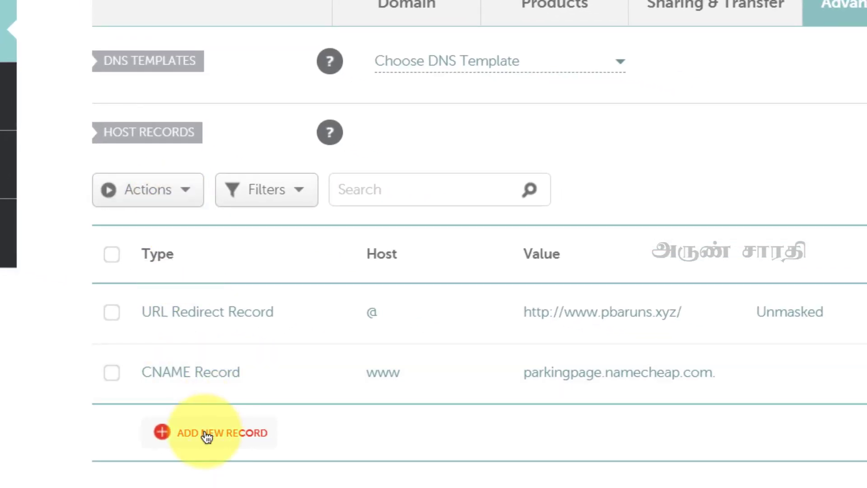
pyautogui.click(205, 438)
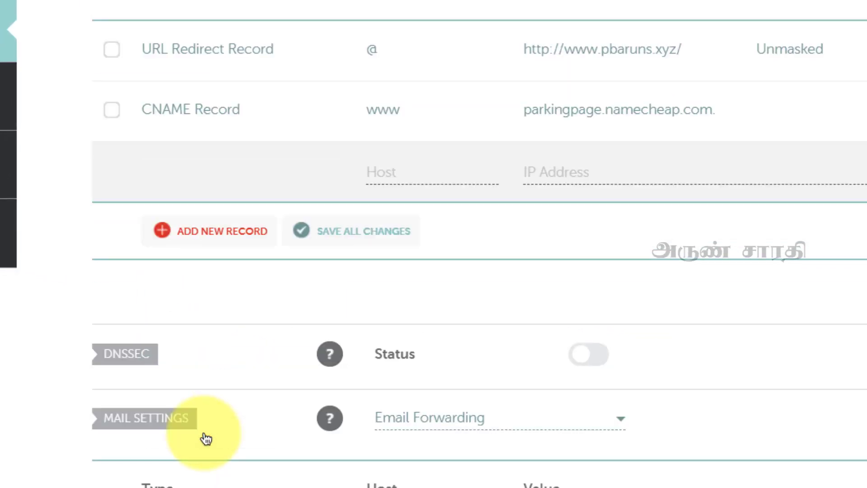
pyautogui.scroll(-1, 244, 231)
pyautogui.scroll(-3, 242, 231)
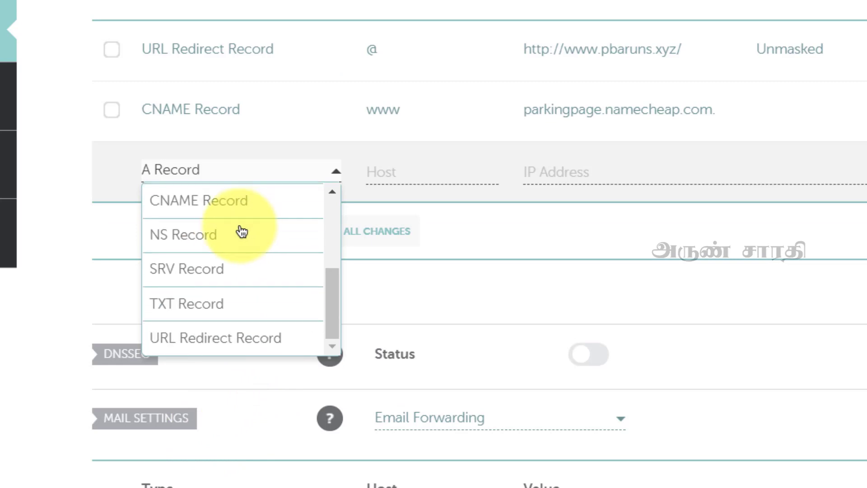
pyautogui.click(207, 201)
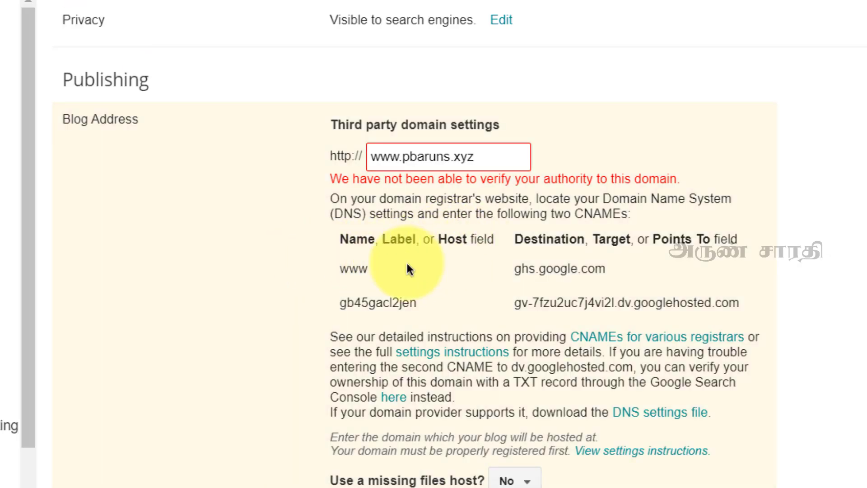
pyautogui.moveTo(339, 271); pyautogui.dragTo(450, 270)
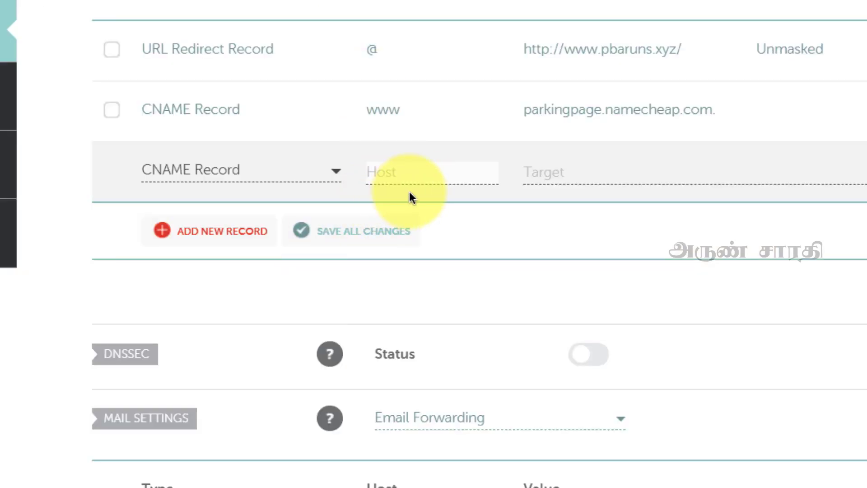
pyautogui.write('www')
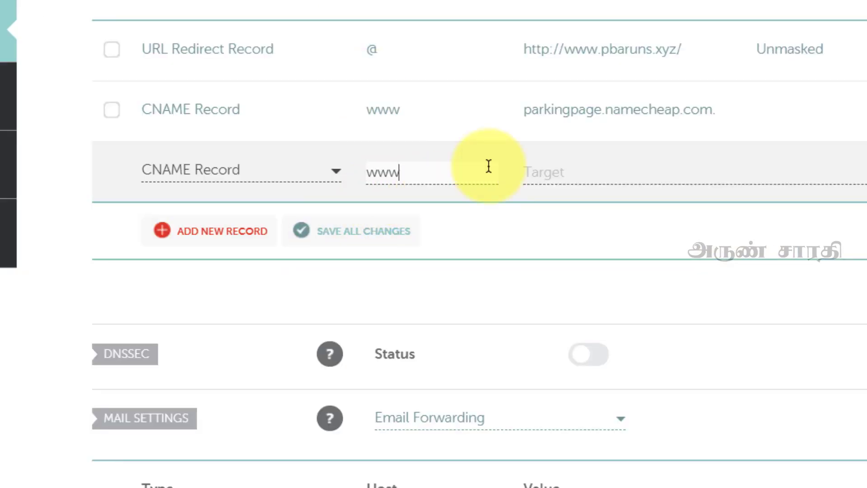
# Copy ghs.google.com from Blogger as the www record's target and save the record in Namecheap
pyautogui.click(551, 170)
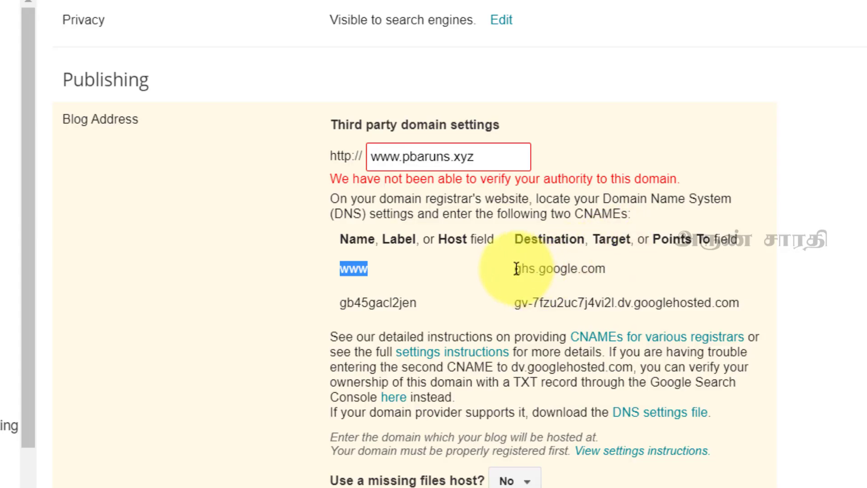
pyautogui.moveTo(513, 268); pyautogui.dragTo(611, 272)
pyautogui.hotkey('ctrl', 'c')
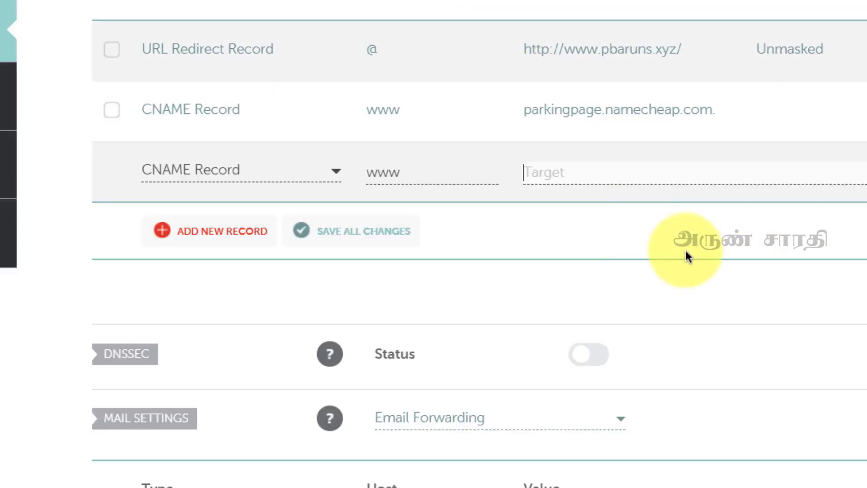
pyautogui.hotkey('ctrl', 'v')
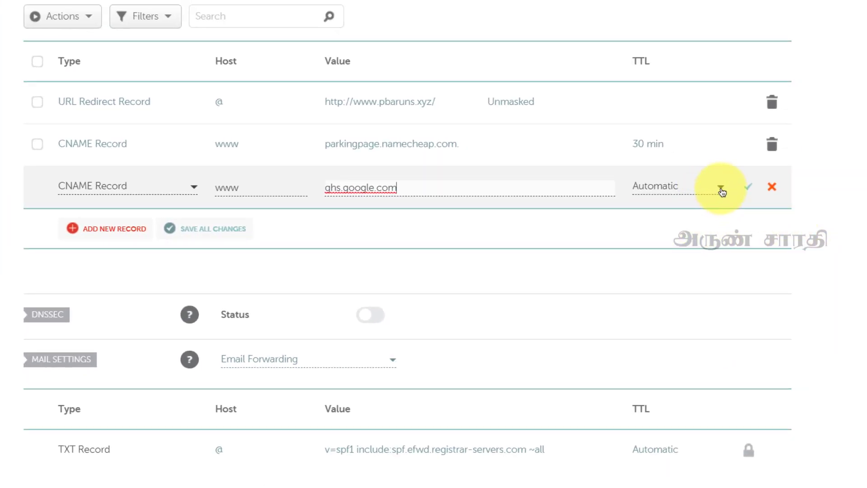
pyautogui.click(747, 188)
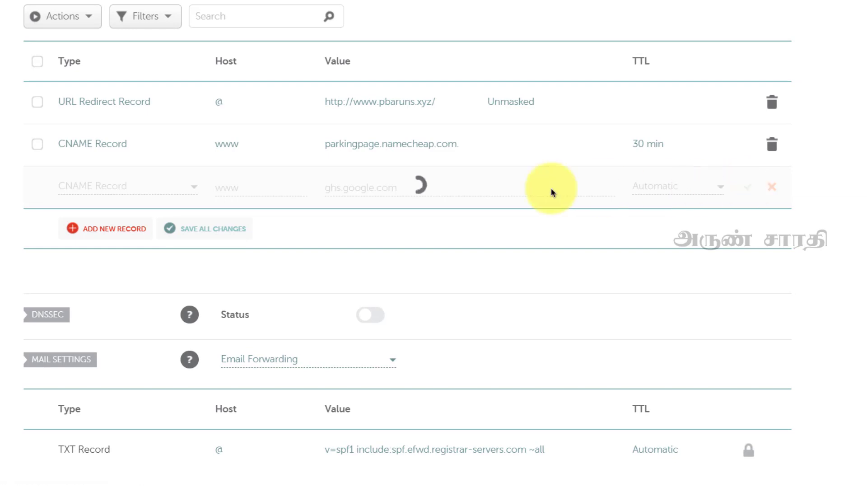
# Start a second CNAME record in Namecheap and enter the verification host token copied from Blogger as its host
pyautogui.click(123, 230)
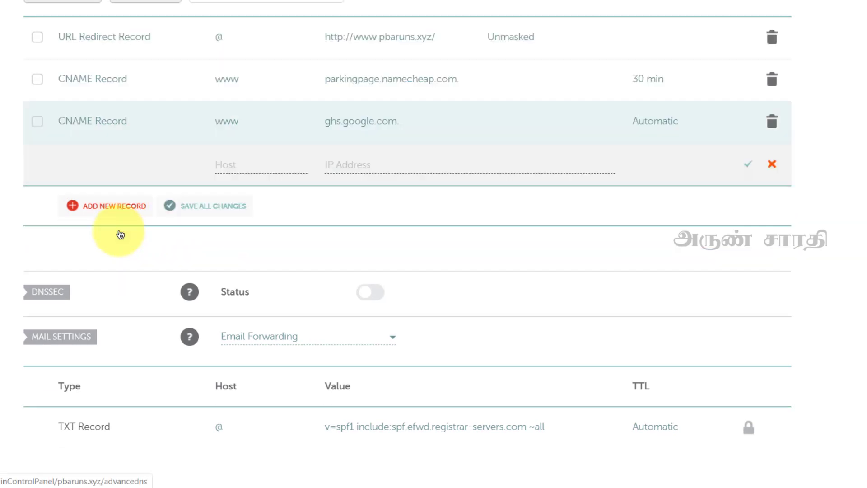
pyautogui.scroll(-2, 123, 230)
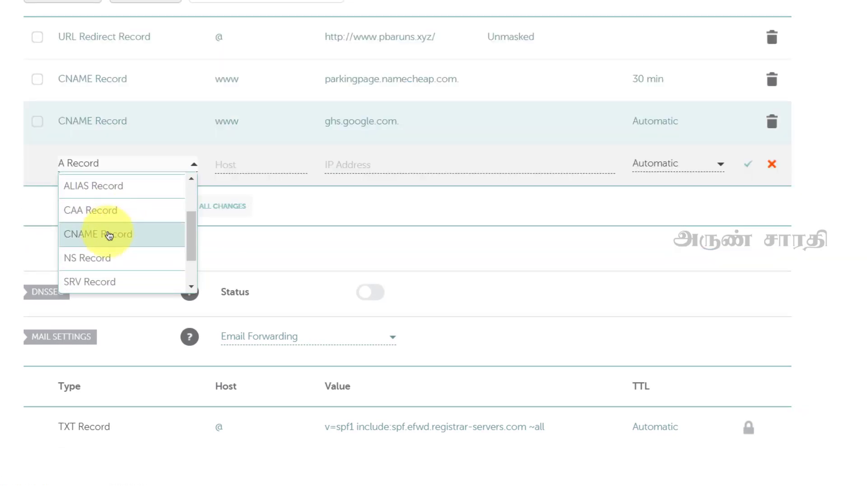
pyautogui.click(123, 230)
pyautogui.click(219, 164)
pyautogui.click(27, 29)
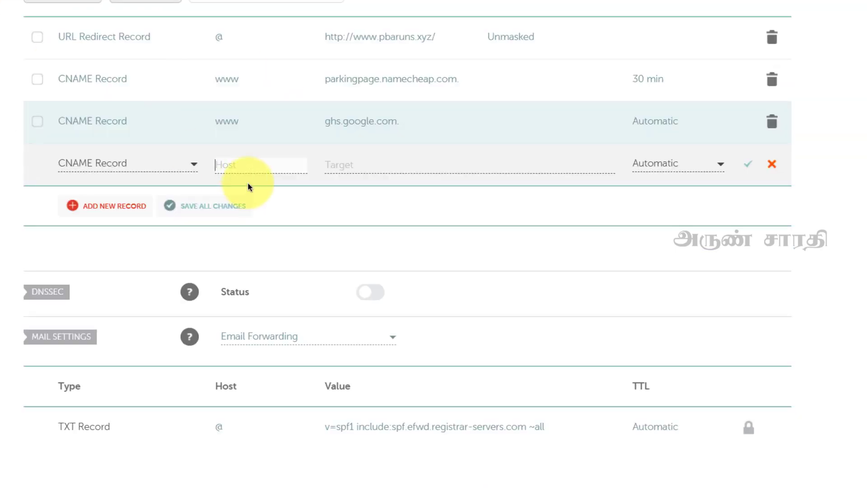
pyautogui.hotkey('ctrl', 'v')
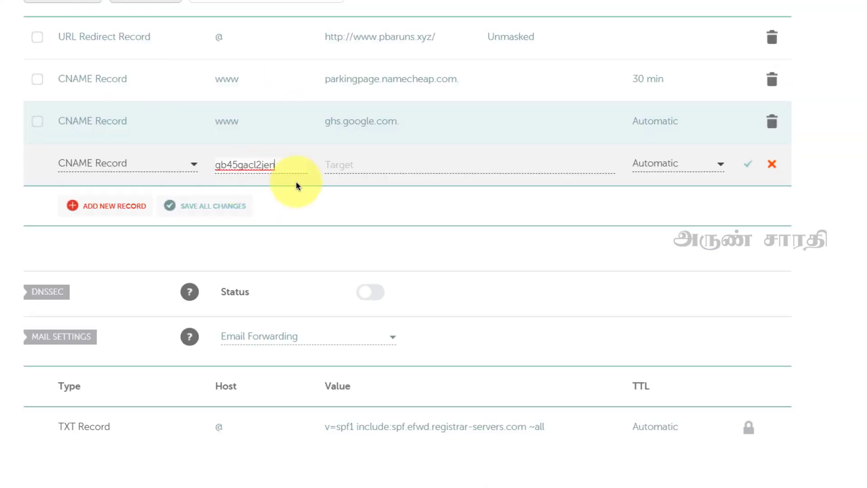
# Copy Blogger's googlehosted.com verification target into the second CNAME record's target and save the record
pyautogui.click(360, 166)
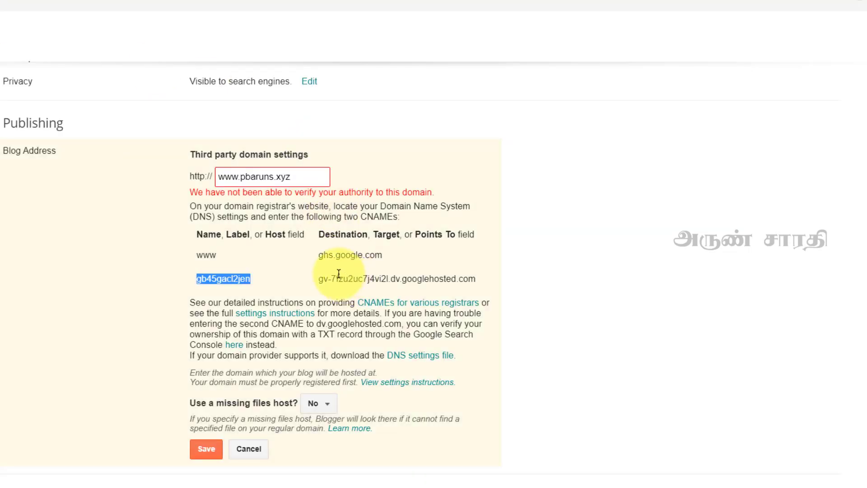
pyautogui.moveTo(317, 279); pyautogui.dragTo(480, 284)
pyautogui.hotkey('ctrl', 'c')
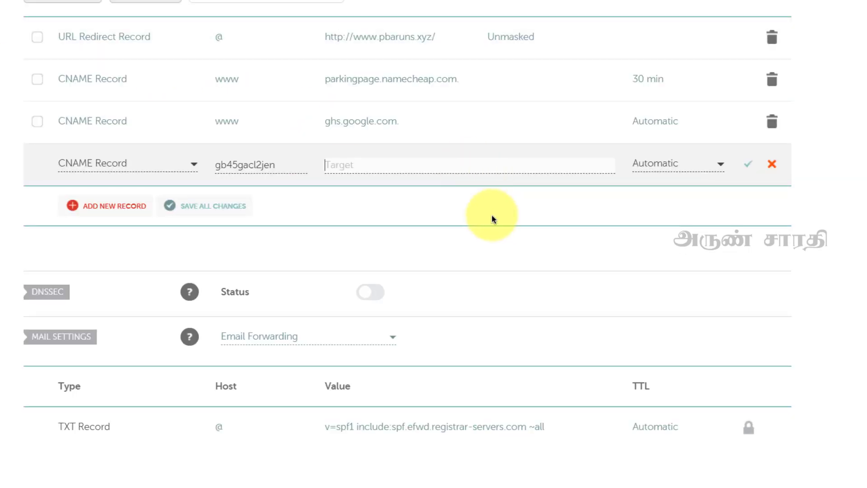
pyautogui.hotkey('ctrl', 'v')
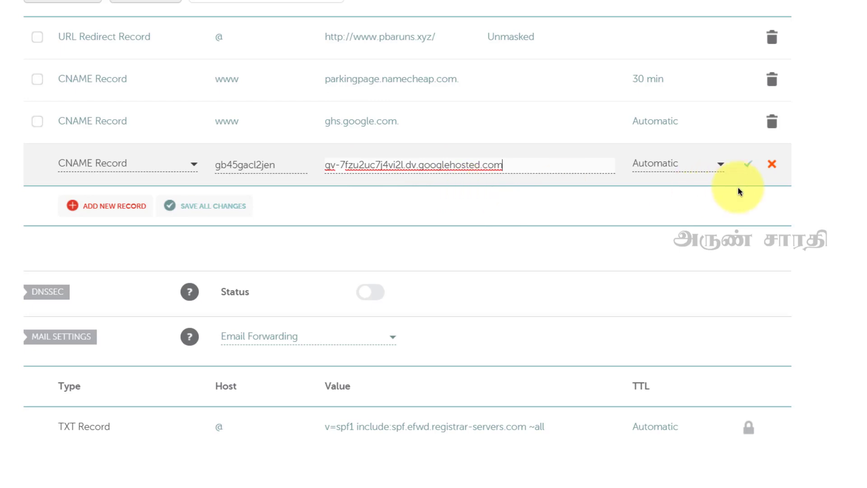
pyautogui.click(748, 164)
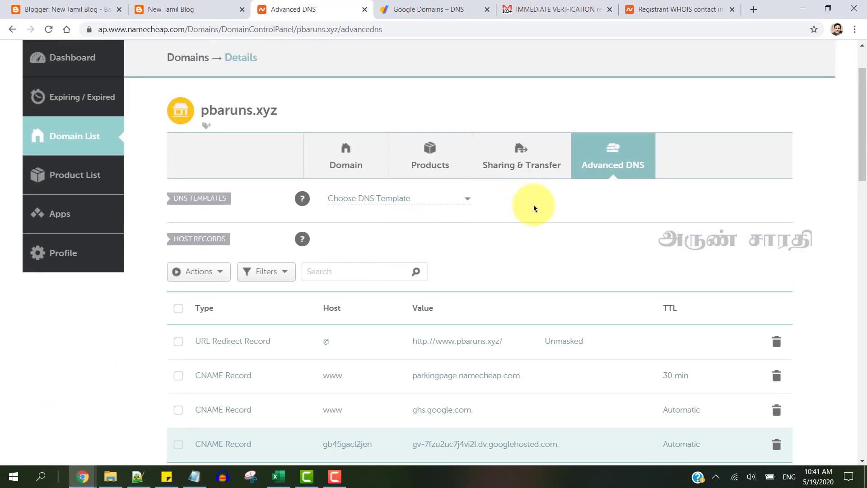
pyautogui.scroll(2, 533, 209)
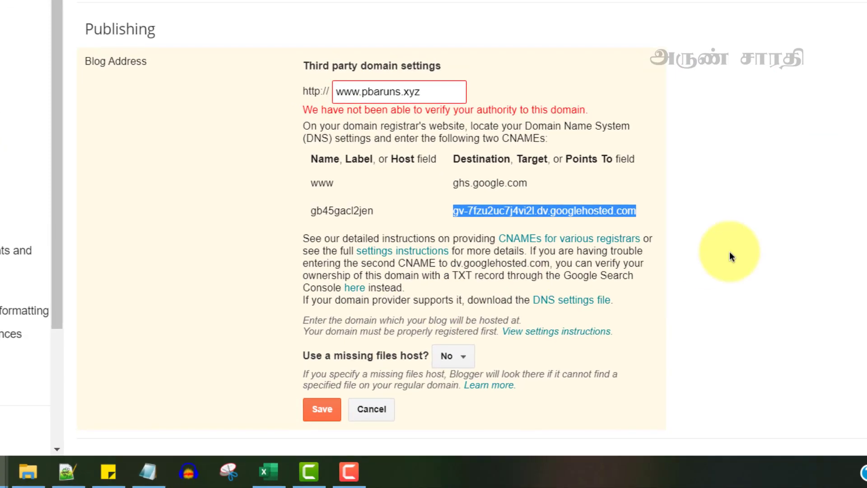
pyautogui.click(322, 408)
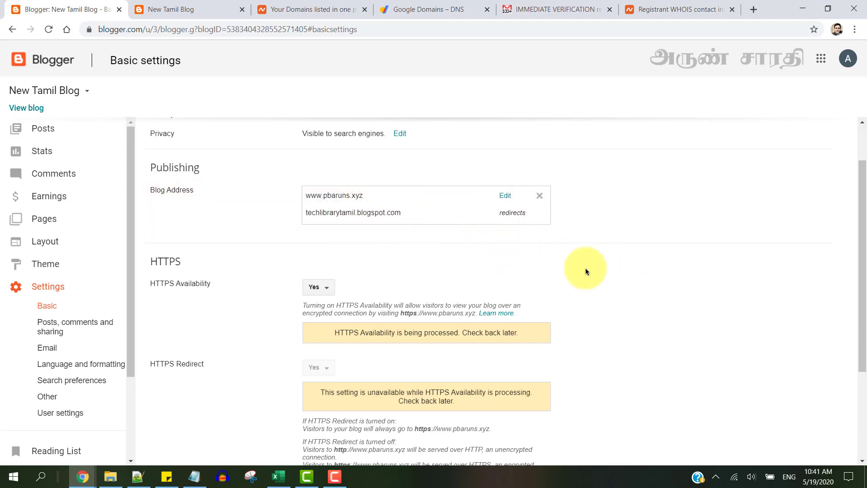
pyautogui.scroll(-3, 449, 241)
pyautogui.scroll(4, 454, 214)
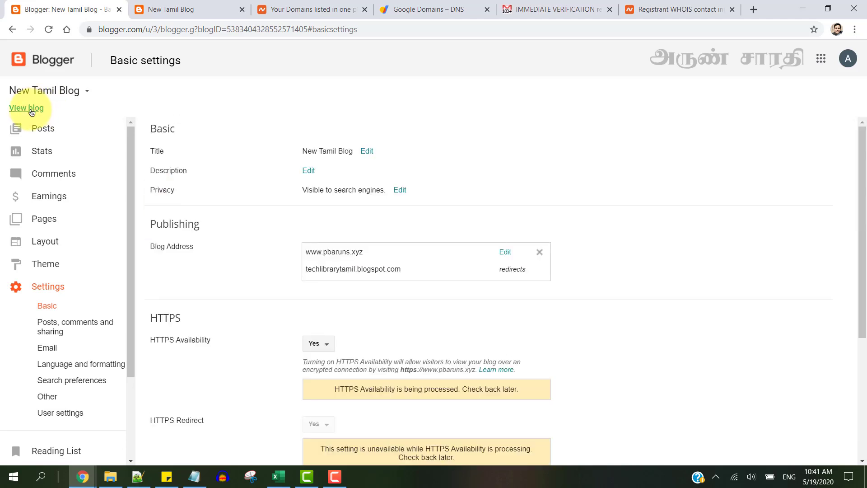
# View the blog at its custom domain and reload the page open at techlibrarytamil.blogspot.com to check the redirect
pyautogui.click(30, 109)
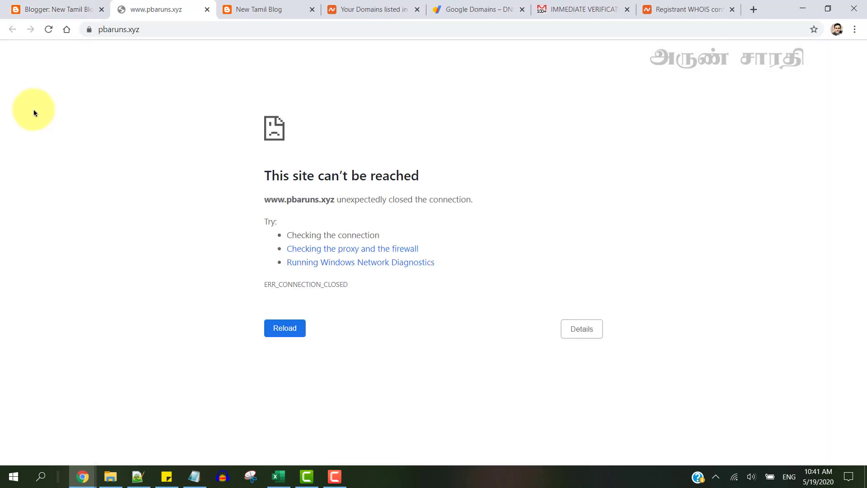
pyautogui.click(228, 13)
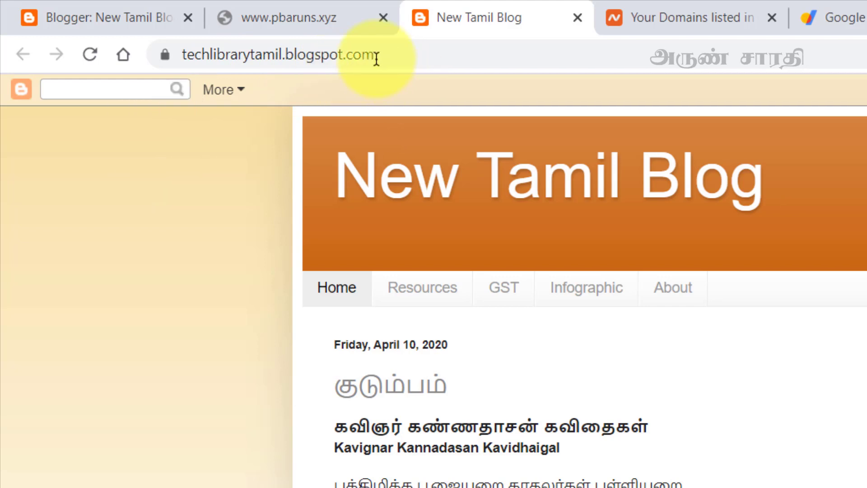
pyautogui.click(111, 12)
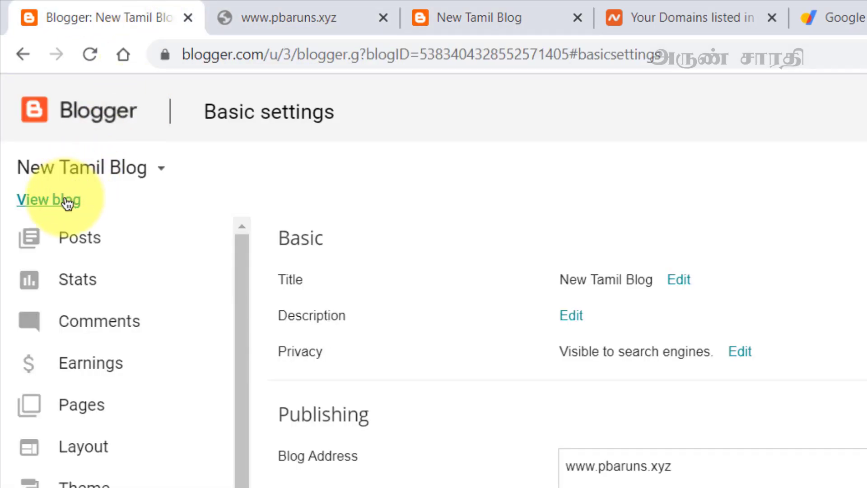
pyautogui.click(235, 18)
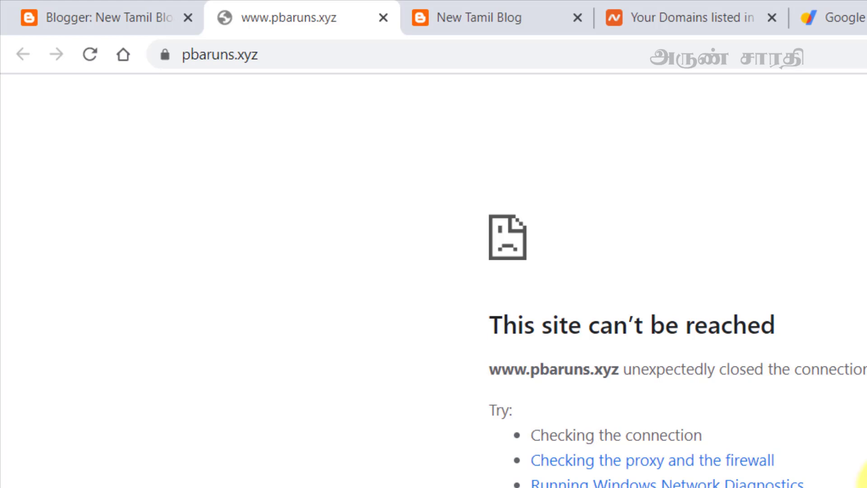
pyautogui.click(484, 23)
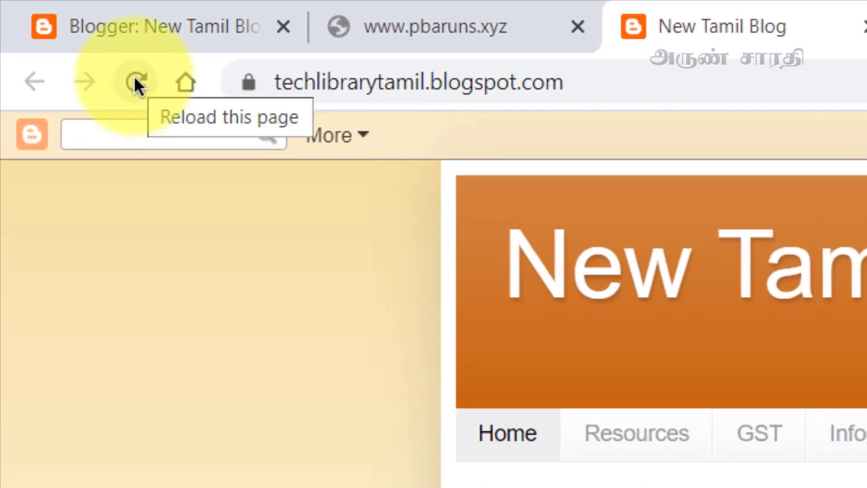
pyautogui.click(116, 71)
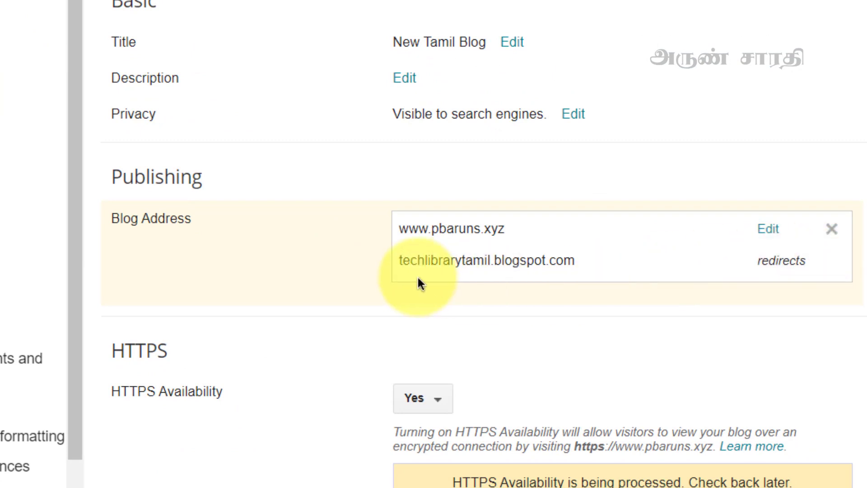
# Test the redirect by opening techlibrarytamil.blogspot.com, copied from the Blog Address settings, in a new browser tab, and close that tab
pyautogui.moveTo(401, 262); pyautogui.dragTo(523, 260)
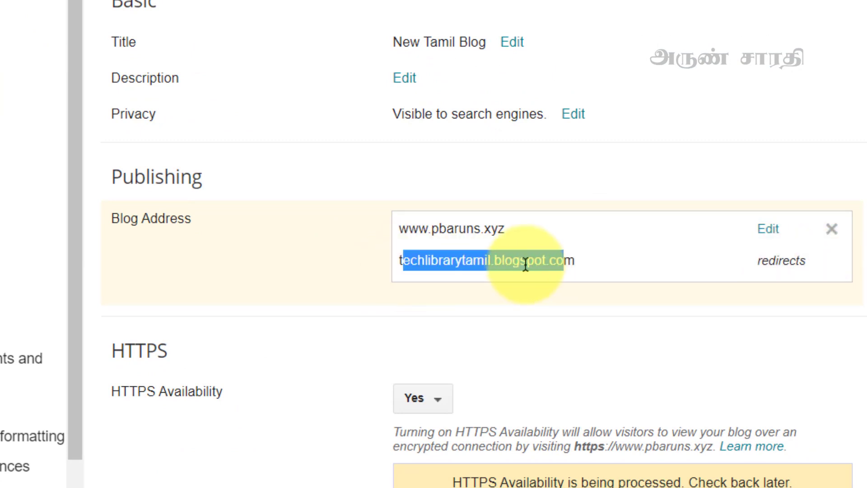
pyautogui.click(395, 271)
pyautogui.moveTo(398, 262); pyautogui.dragTo(566, 256)
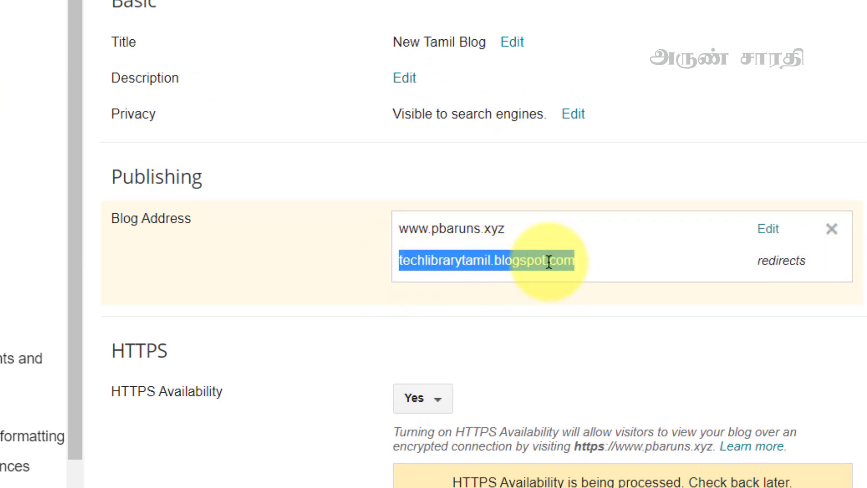
pyautogui.rightClick(549, 263)
pyautogui.click(559, 280)
pyautogui.hotkey('ctrl', 't')
pyautogui.hotkey('ctrl', 'v')
pyautogui.press('Return')
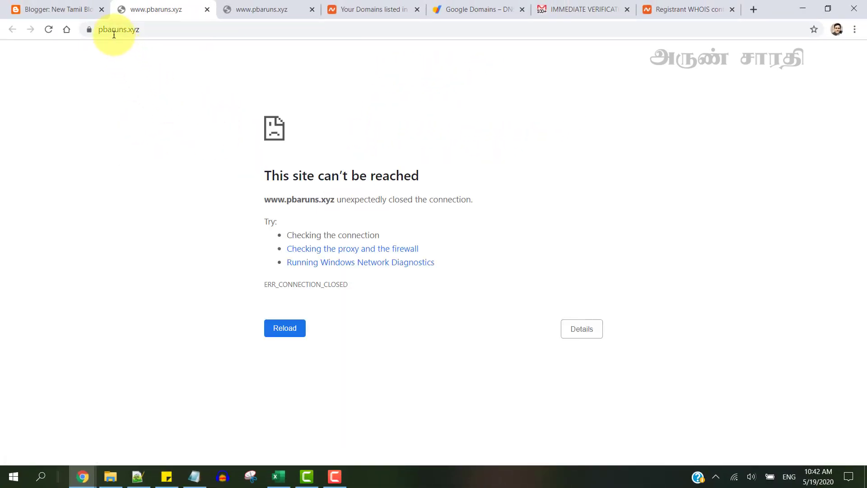
pyautogui.hotkey('ctrl', 'w')
pyautogui.click(358, 253)
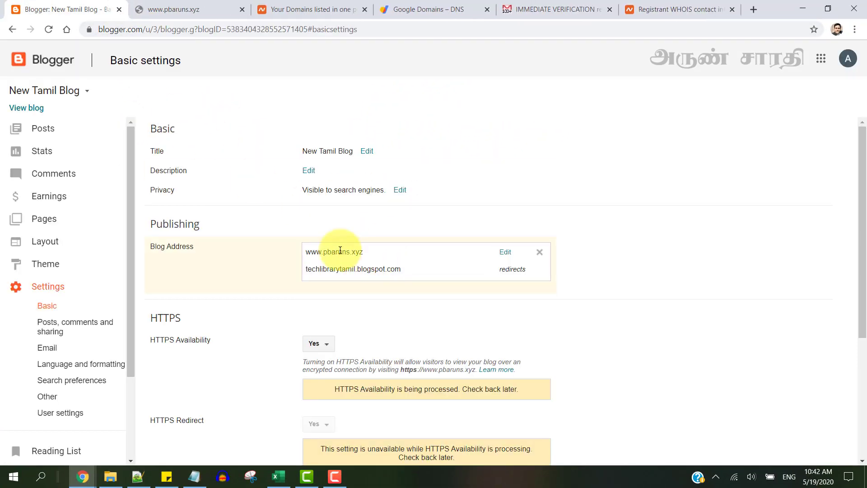
pyautogui.moveTo(308, 252); pyautogui.dragTo(360, 251)
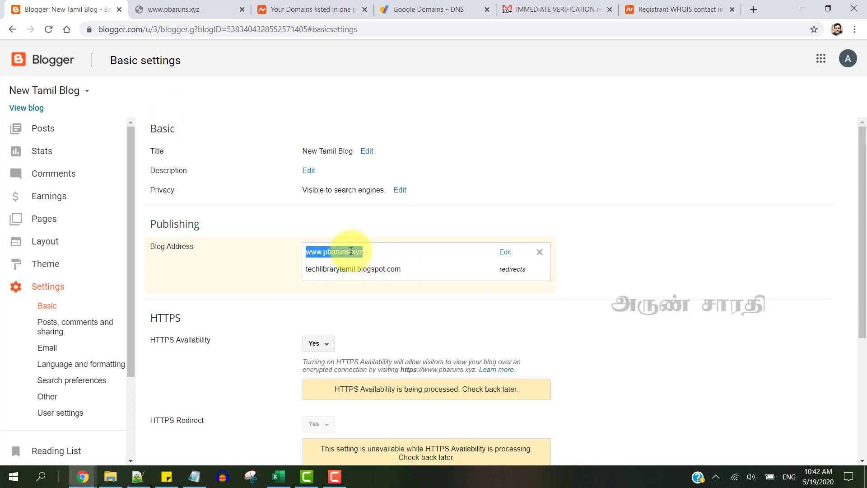
pyautogui.rightClick(359, 253)
pyautogui.click(407, 273)
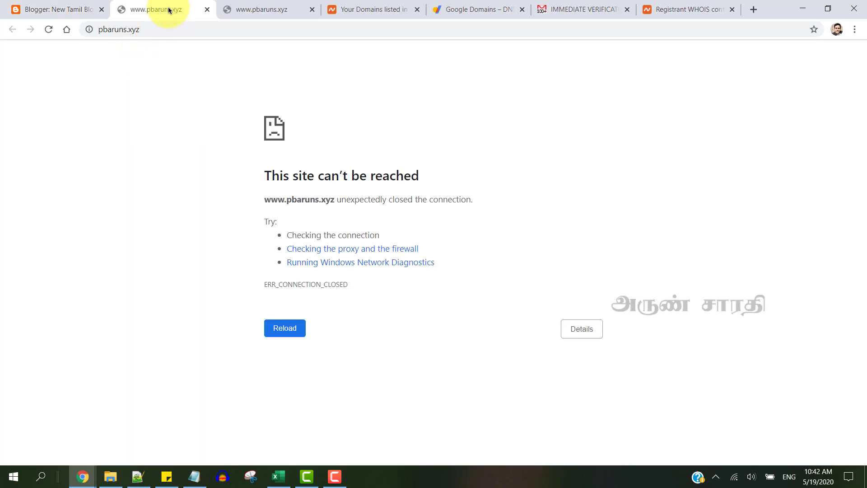
pyautogui.middleClick(188, 6)
pyautogui.click(187, 6)
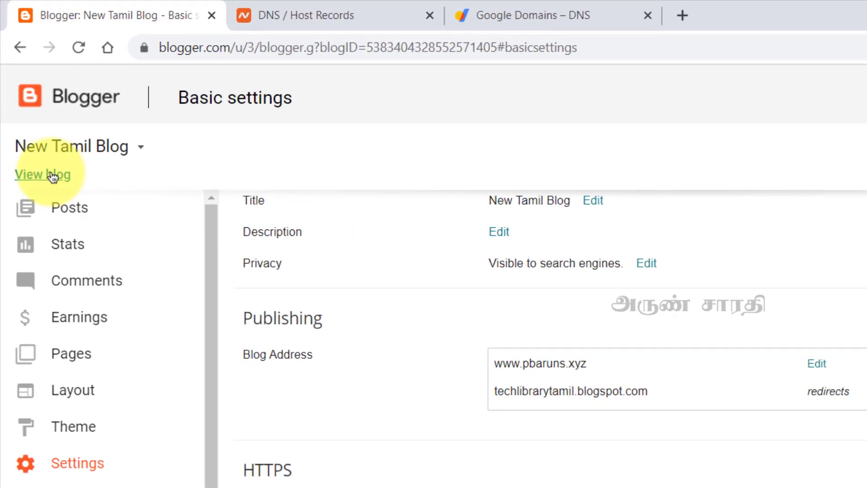
# View the blog at its custom domain and check its Resources, GST and Home pages against the address in Blogger's publishing settings
pyautogui.click(53, 177)
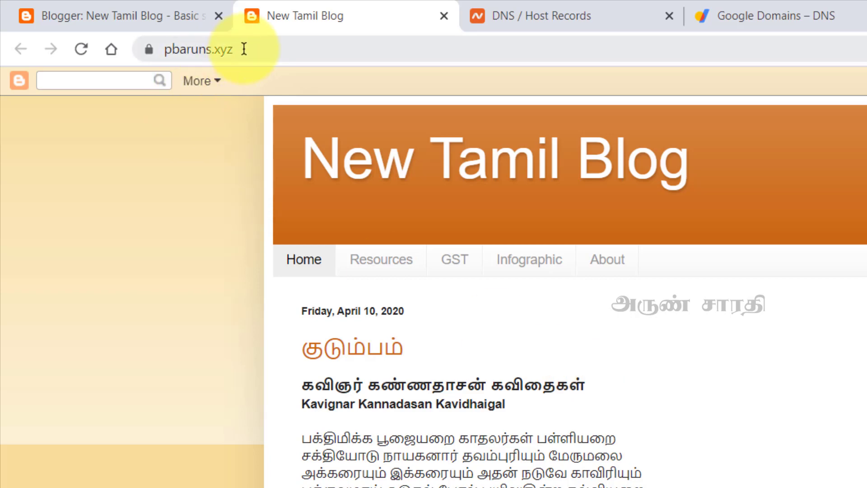
pyautogui.click(393, 270)
pyautogui.click(229, 26)
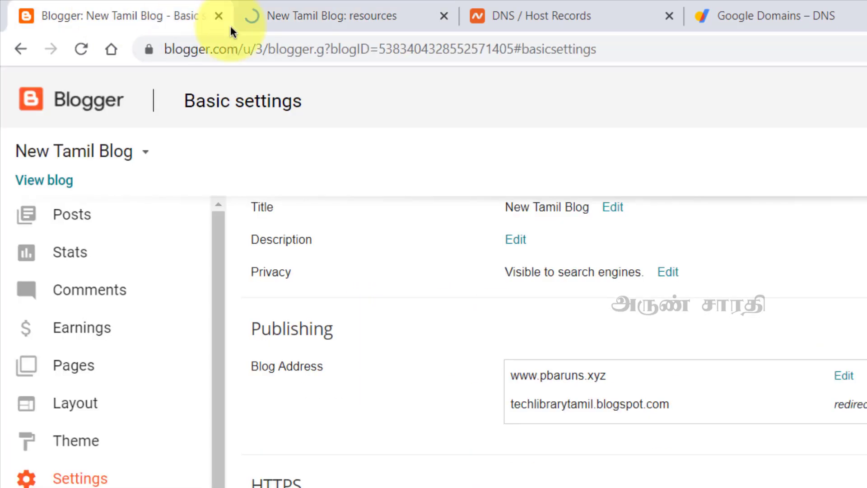
pyautogui.hotkey('ctrl', 'Tab')
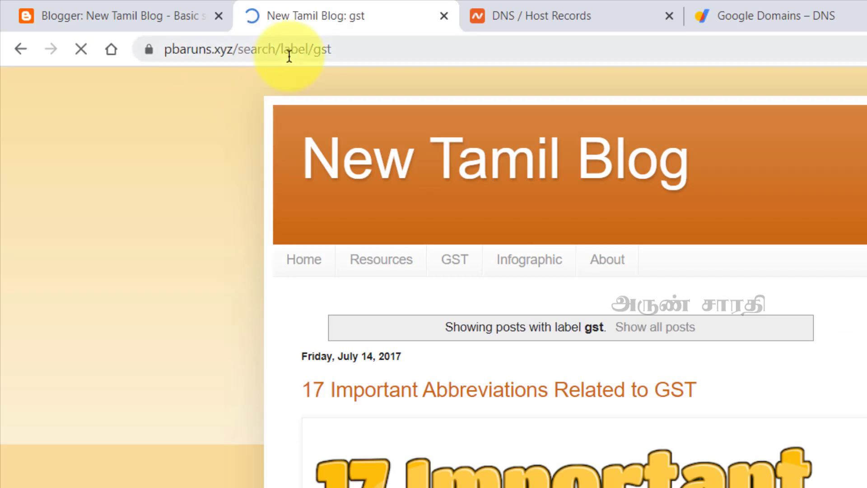
pyautogui.click(310, 261)
pyautogui.hotkey('ctrl', 'shift', 'Tab')
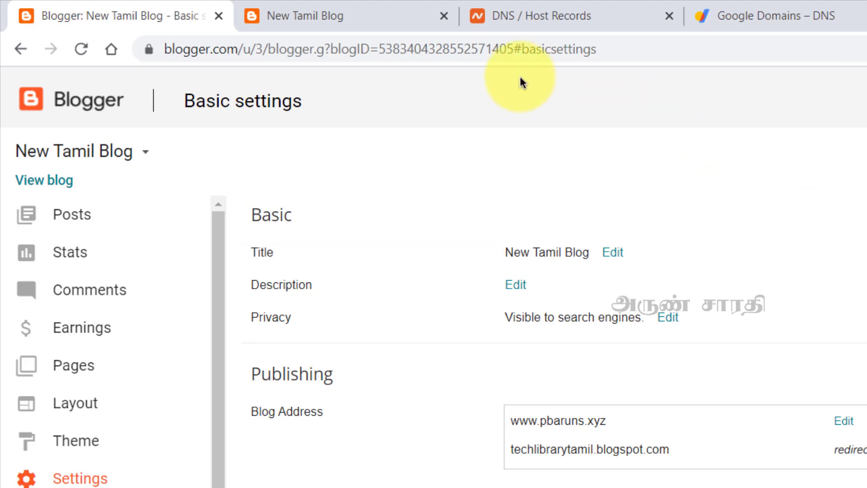
pyautogui.click(329, 16)
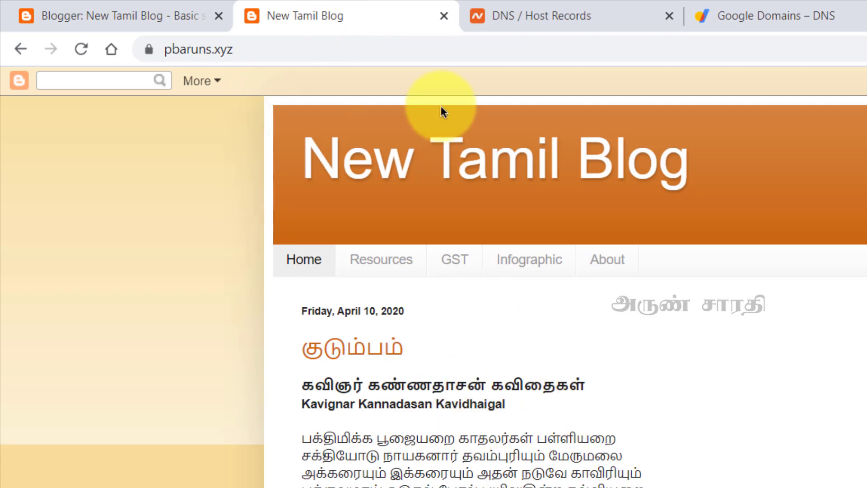
# Switch to the DNS page of bookpackets.com in Google Domains and examine the CNAME entries under its custom resource records
pyautogui.click(548, 15)
pyautogui.click(754, 16)
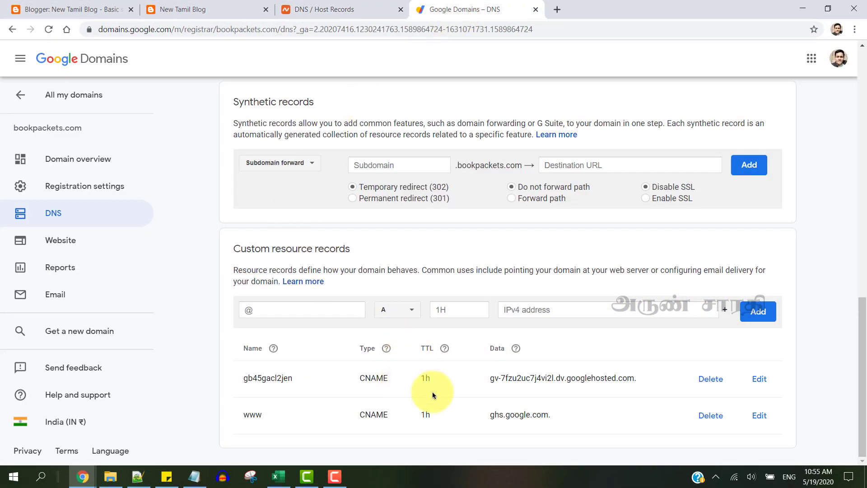
pyautogui.click(506, 311)
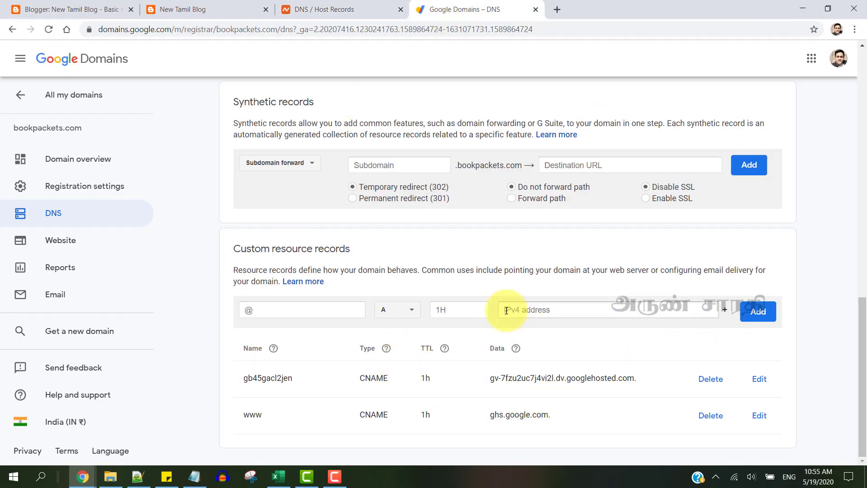